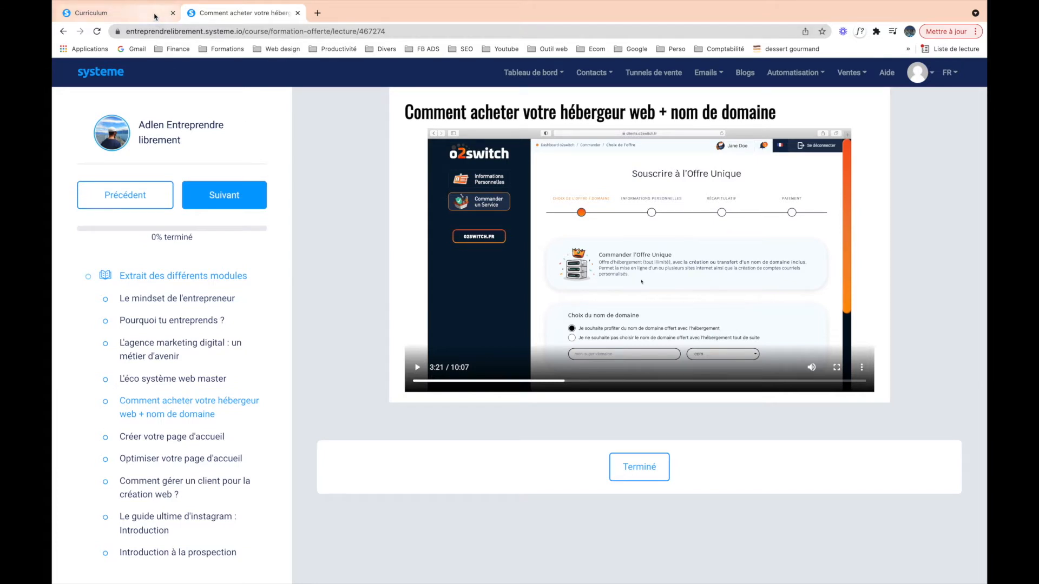
Return to the curriculum page of the course Formation offerte
mouse_move(155, 16)
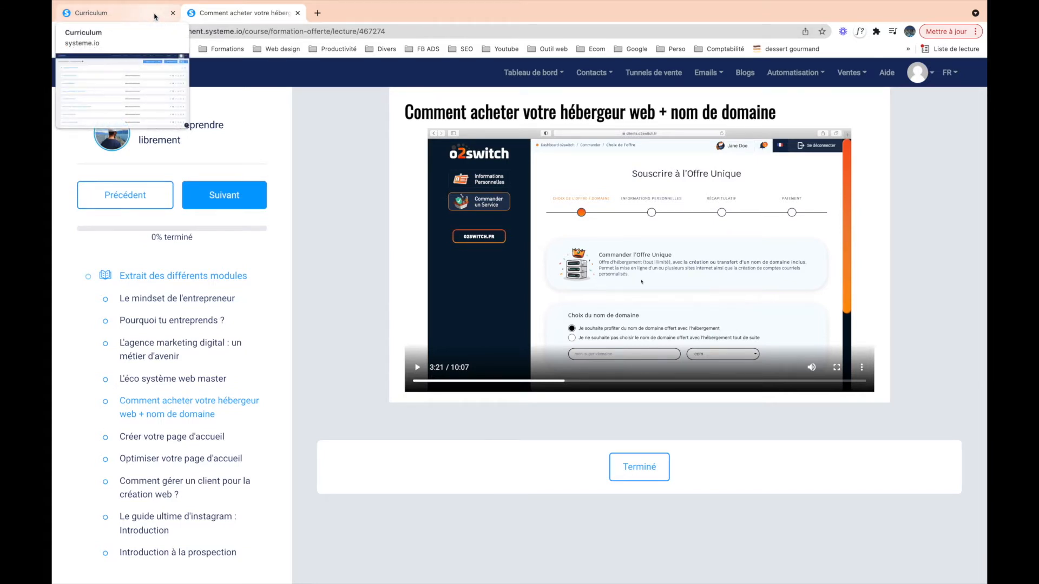
click(155, 16)
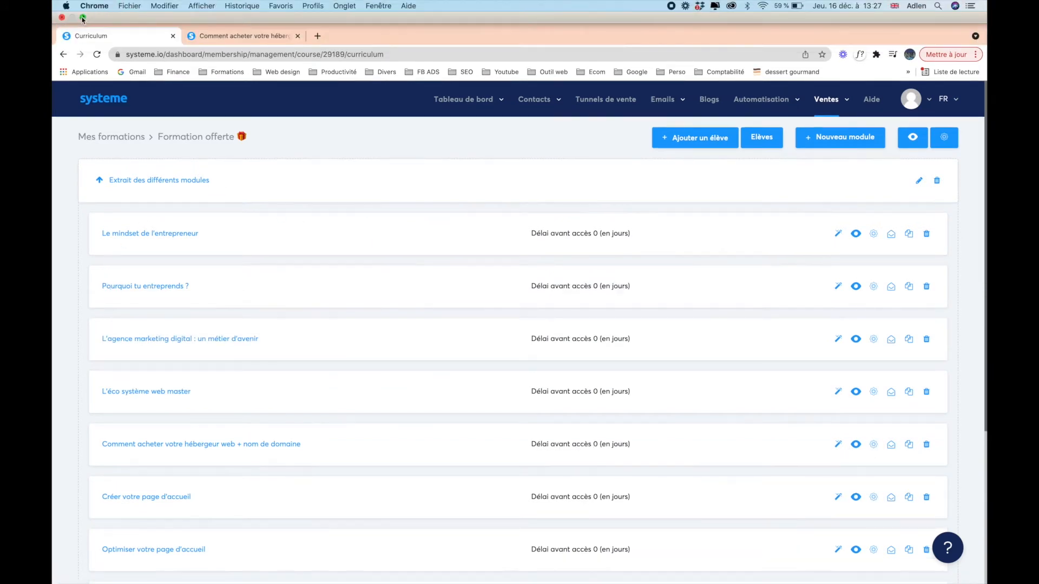
click(83, 18)
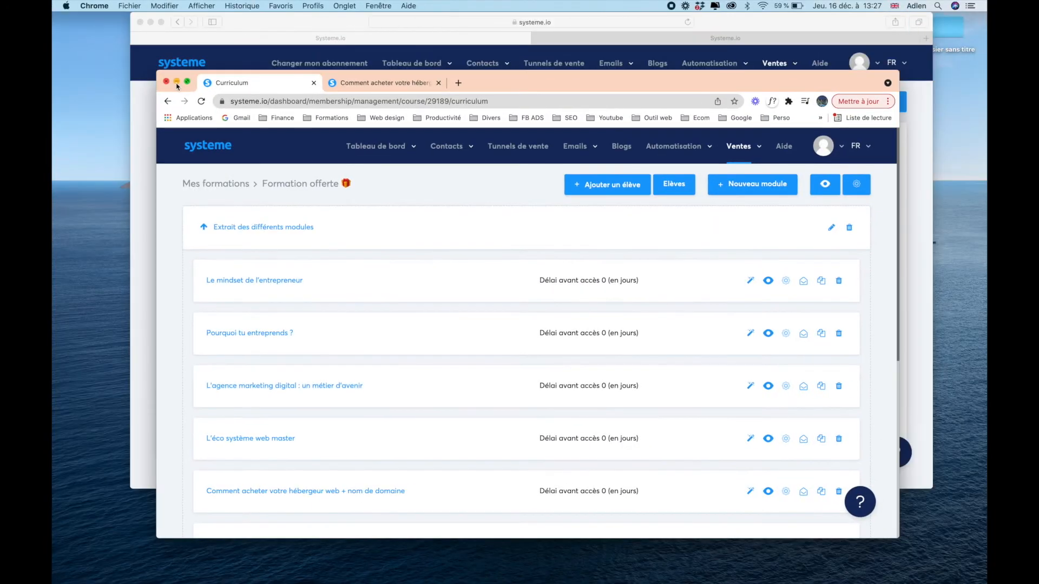
click(177, 85)
click(160, 21)
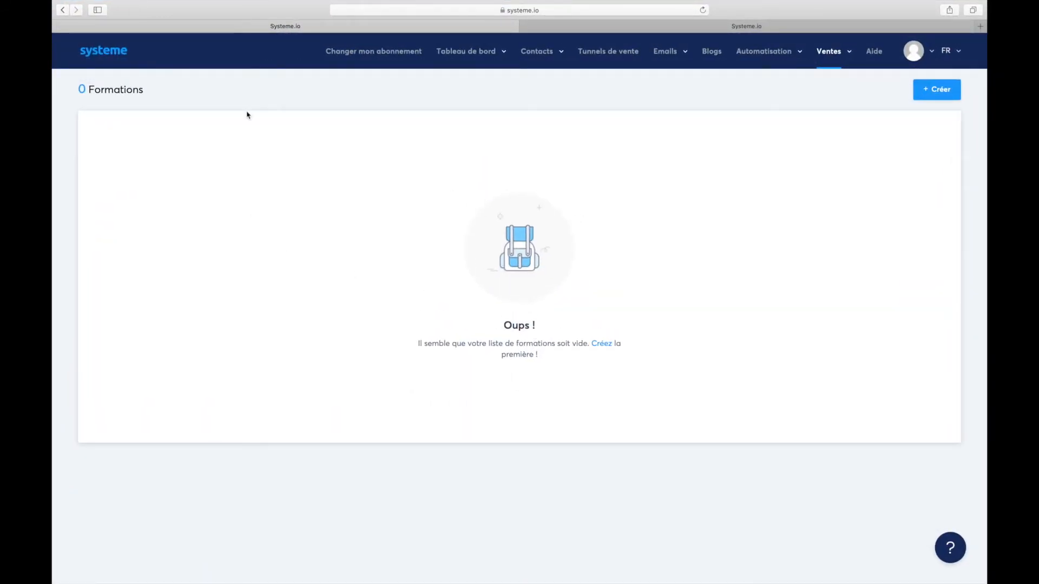
click(85, 23)
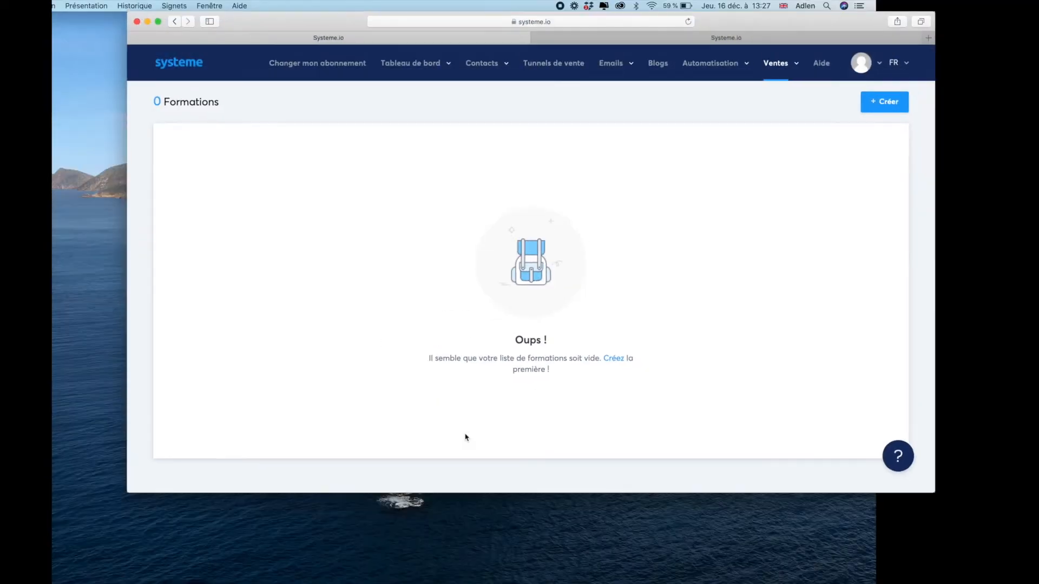
click(339, 547)
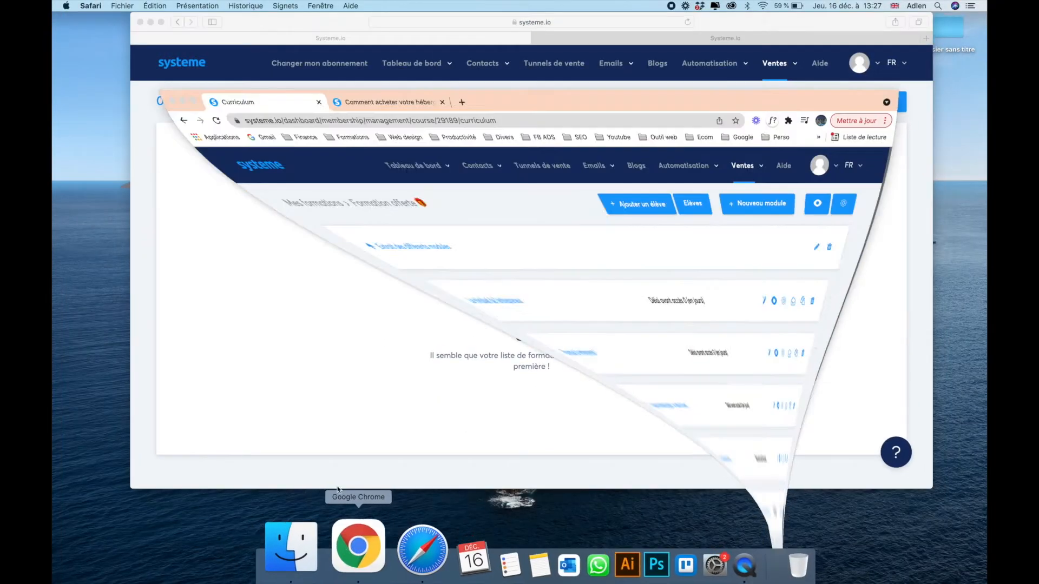
click(189, 83)
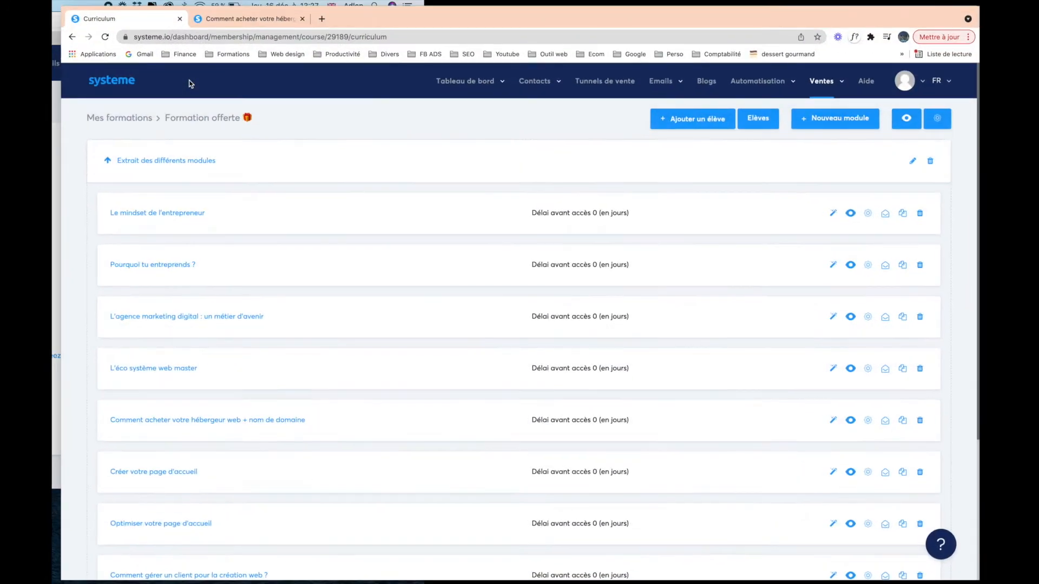
Open the settings of Formation offerte and review its name, description, access path, domain, theme, font, instructor, logo and sales page fields
click(949, 118)
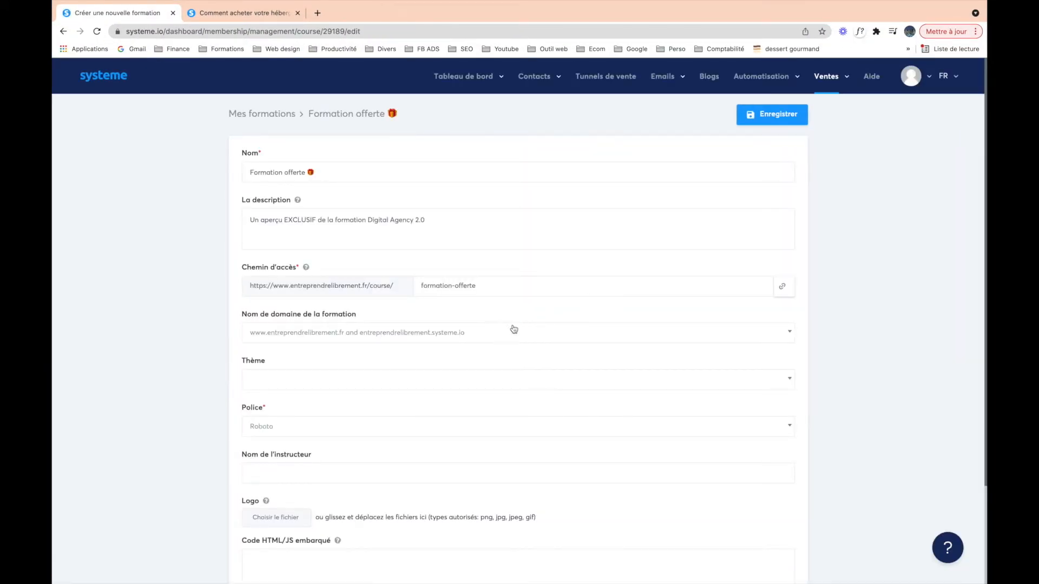
scroll(371, 327, down, 3)
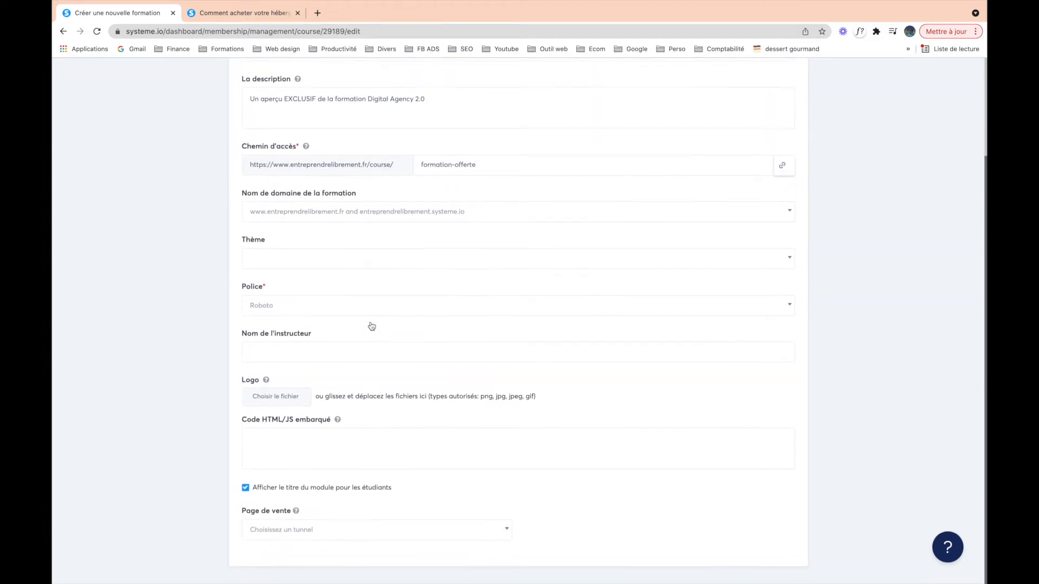
scroll(371, 327, up, 3)
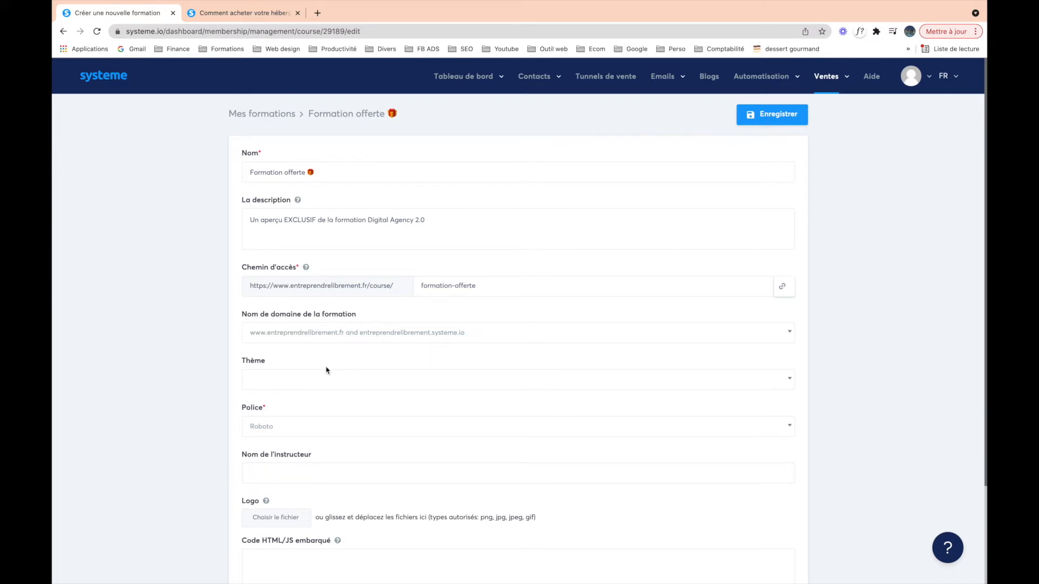
scroll(317, 372, down, 1)
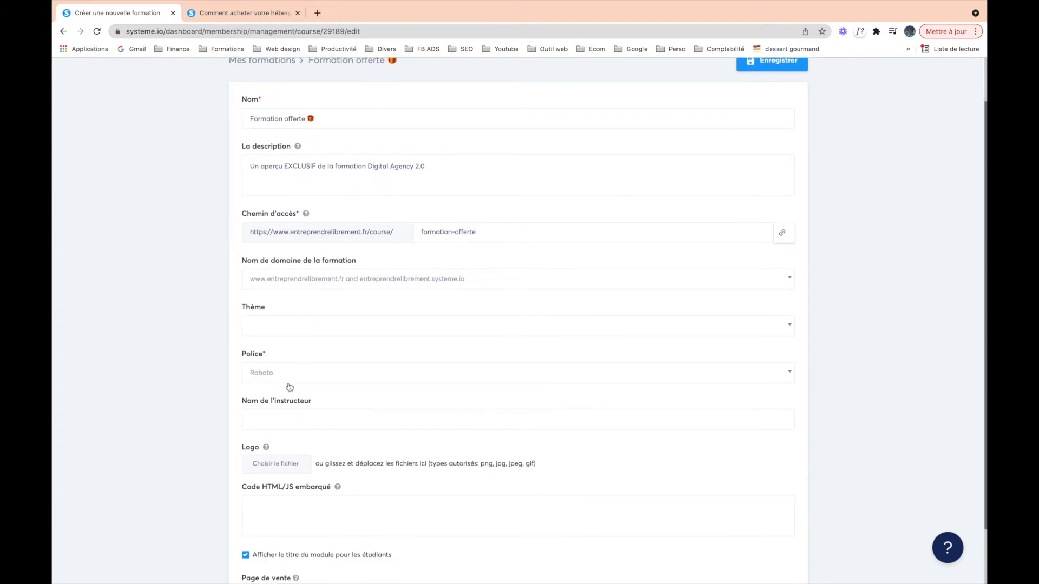
scroll(290, 414, down, 1)
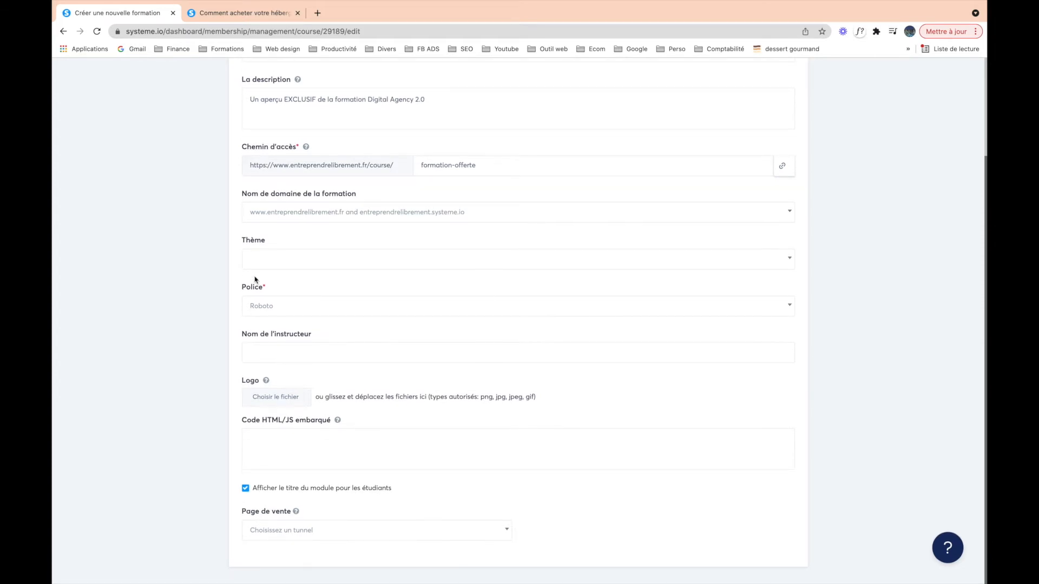
scroll(250, 279, up, 2)
Minimize the Chrome window and switch to the Safari window with the course list, shown full screen
mouse_move(183, 1)
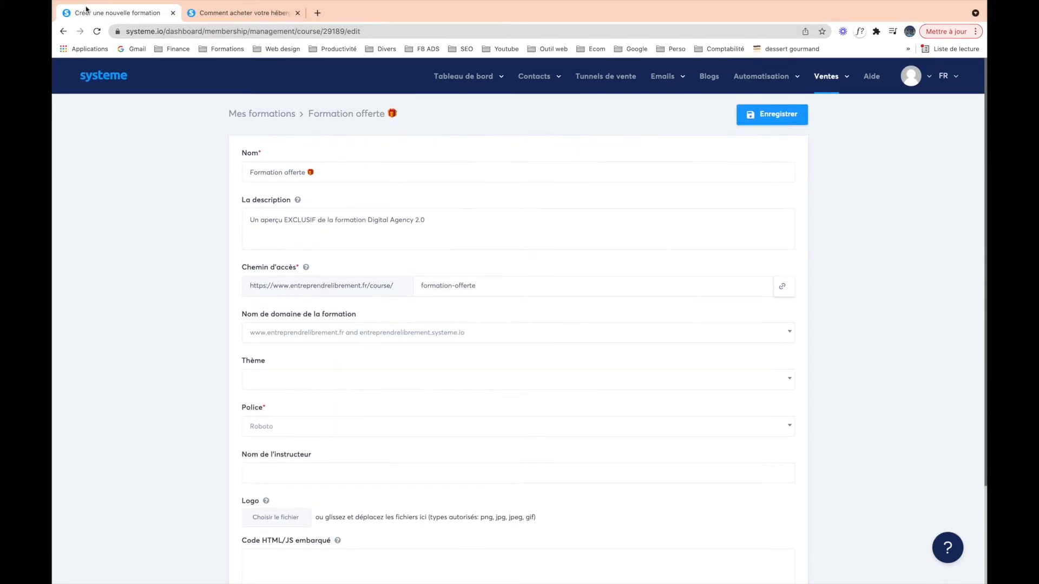
click(84, 16)
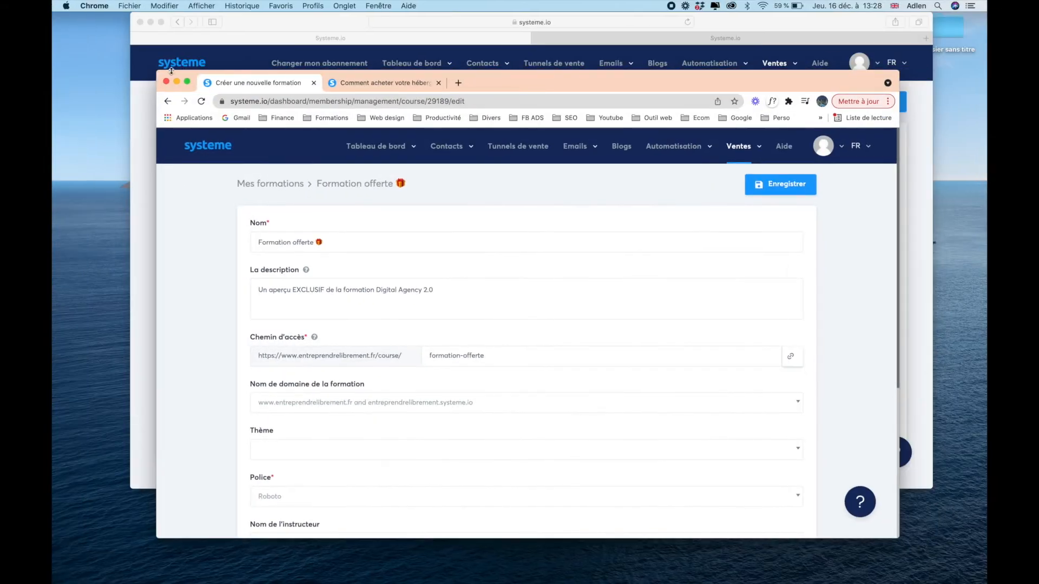
click(177, 82)
click(162, 22)
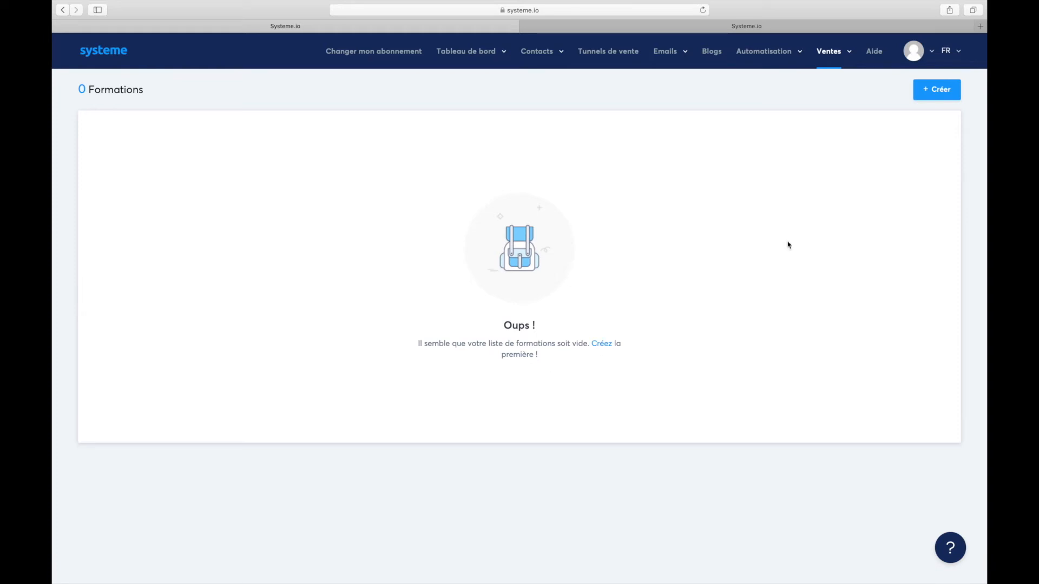
Start a new course and name it "La formation coach sportif"
click(948, 91)
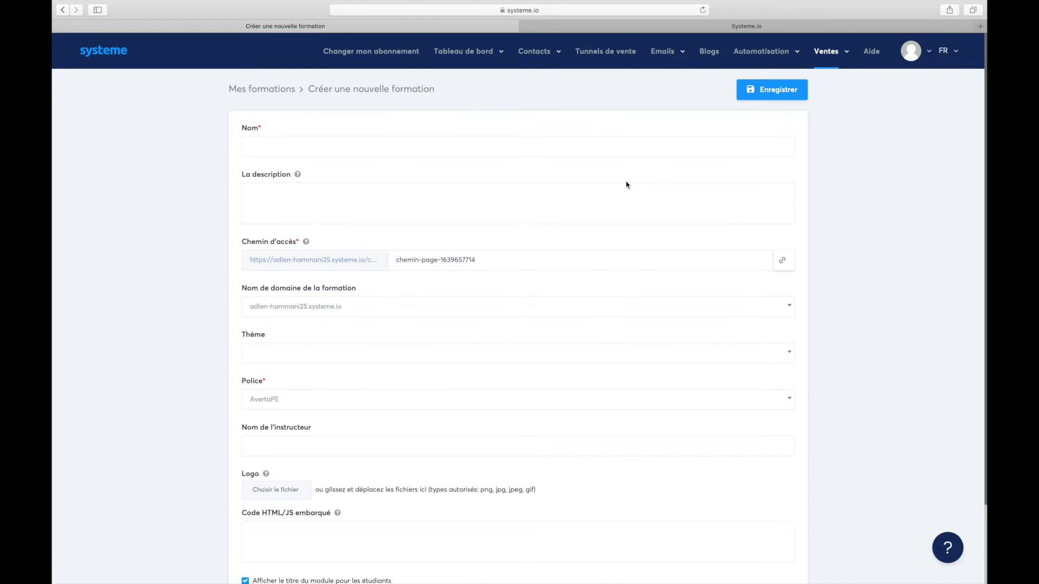
click(447, 155)
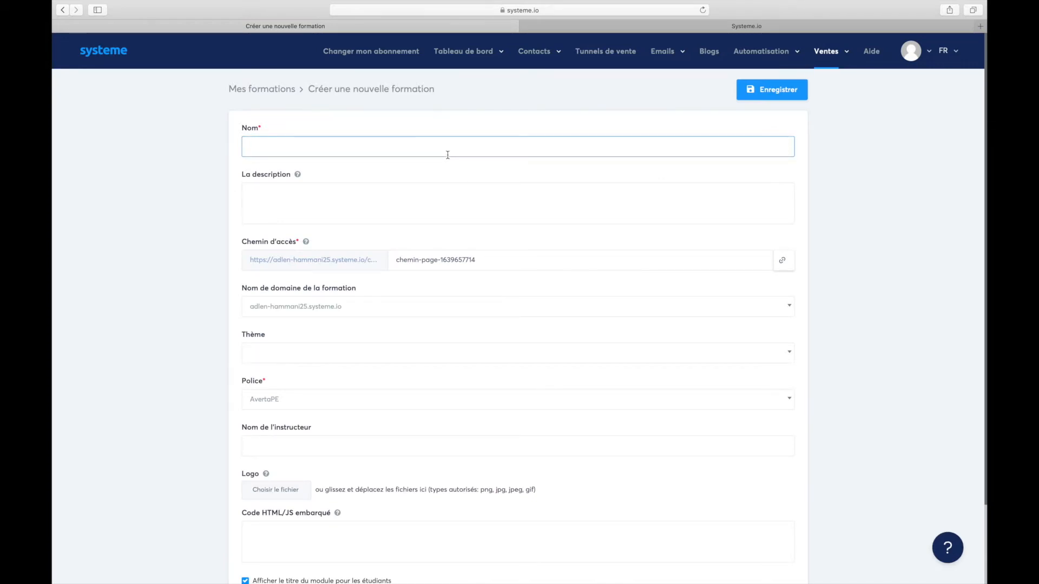
text(Adlen)
key(super+a)
text(La formation coach spor)
click(322, 186)
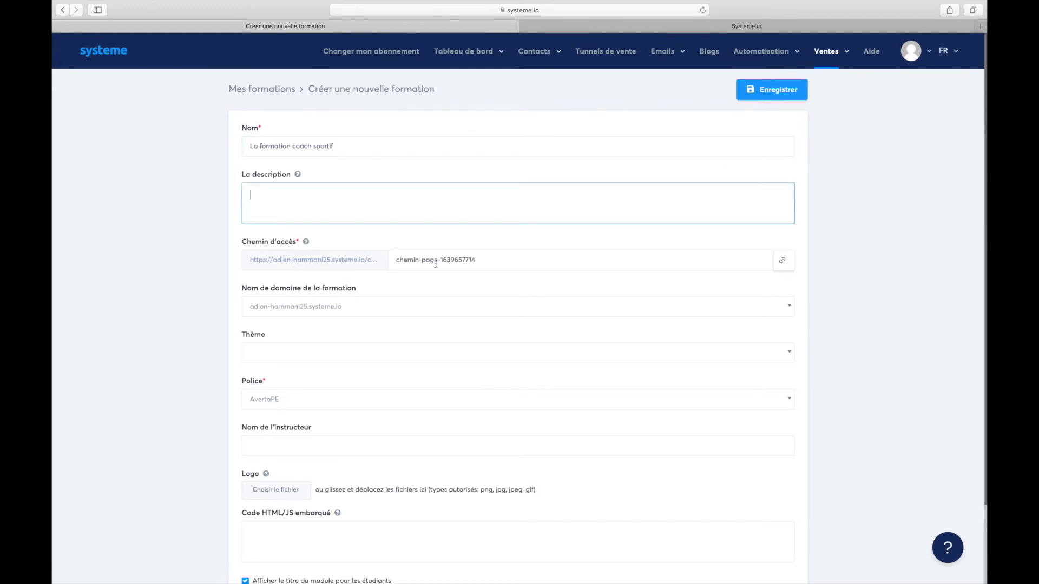
Clear the default access path and select the account's systeme.io subdomain as the course domain
drag(480, 261, 385, 258)
key(BackSpace)
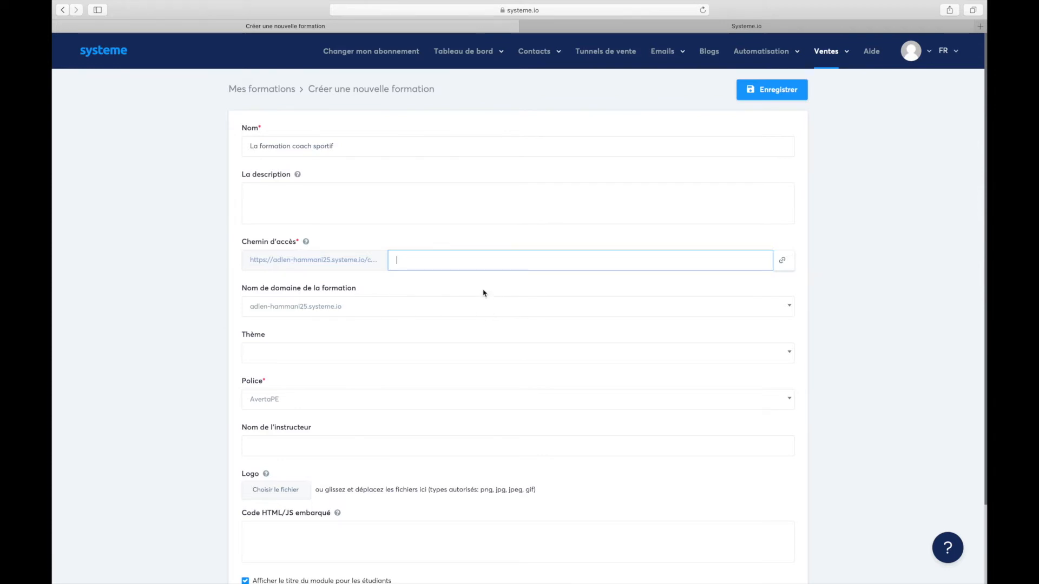
click(341, 310)
click(320, 327)
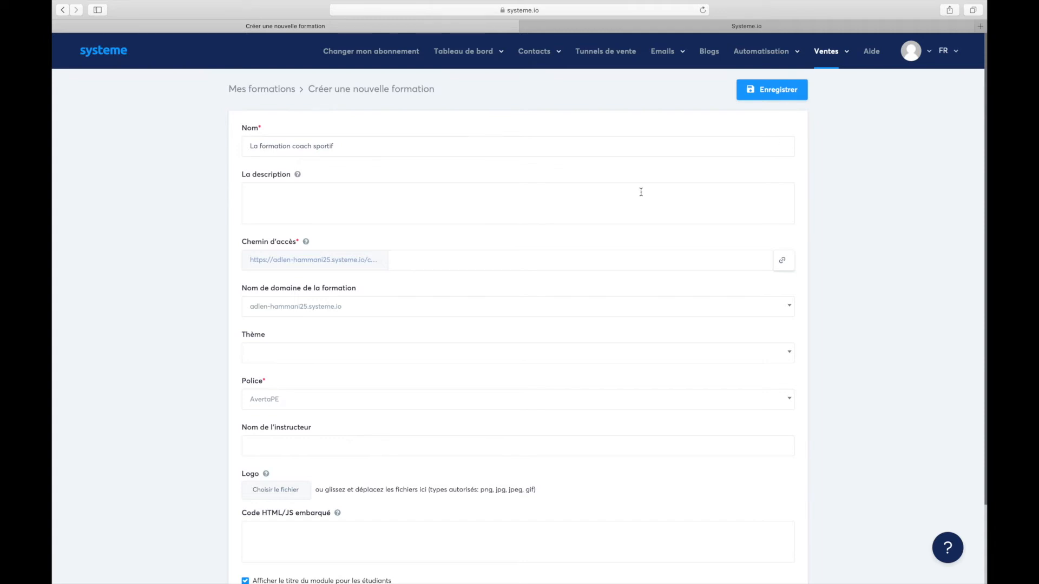
click(759, 308)
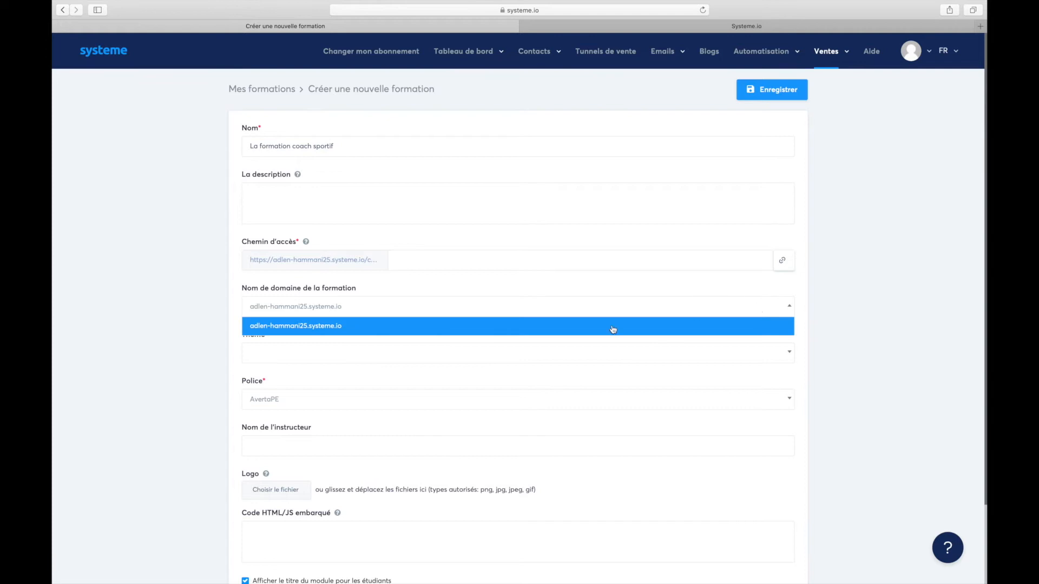
click(778, 309)
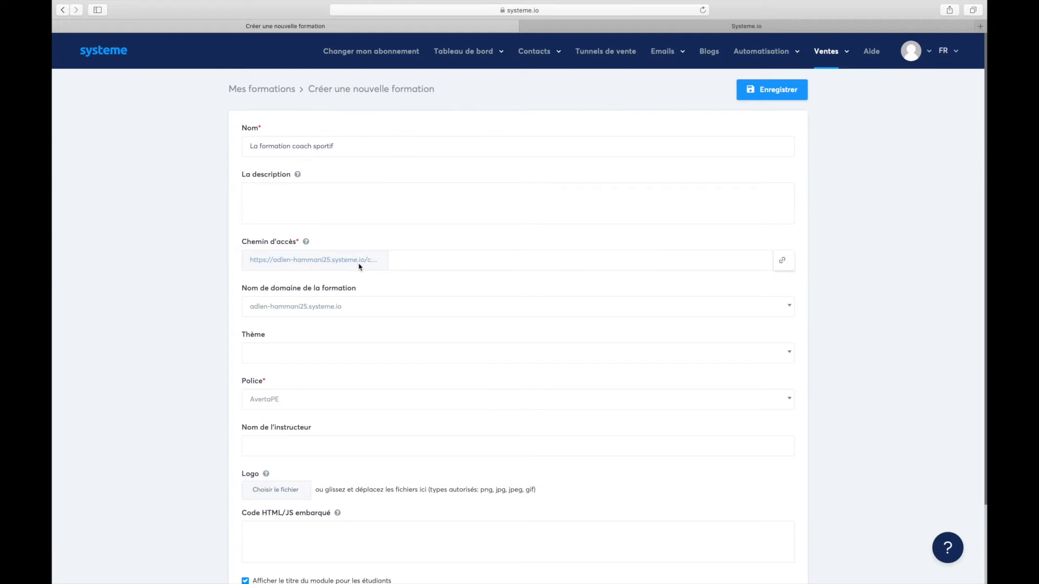
Set the course's access path to laformationcoachsportif
click(423, 258)
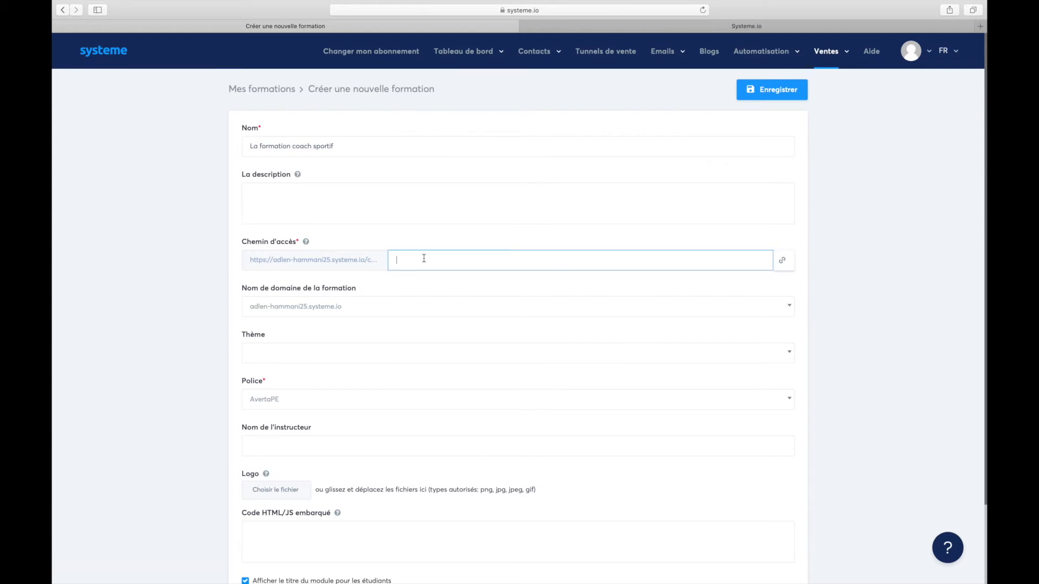
text(laformationcoachsportif)
click(469, 232)
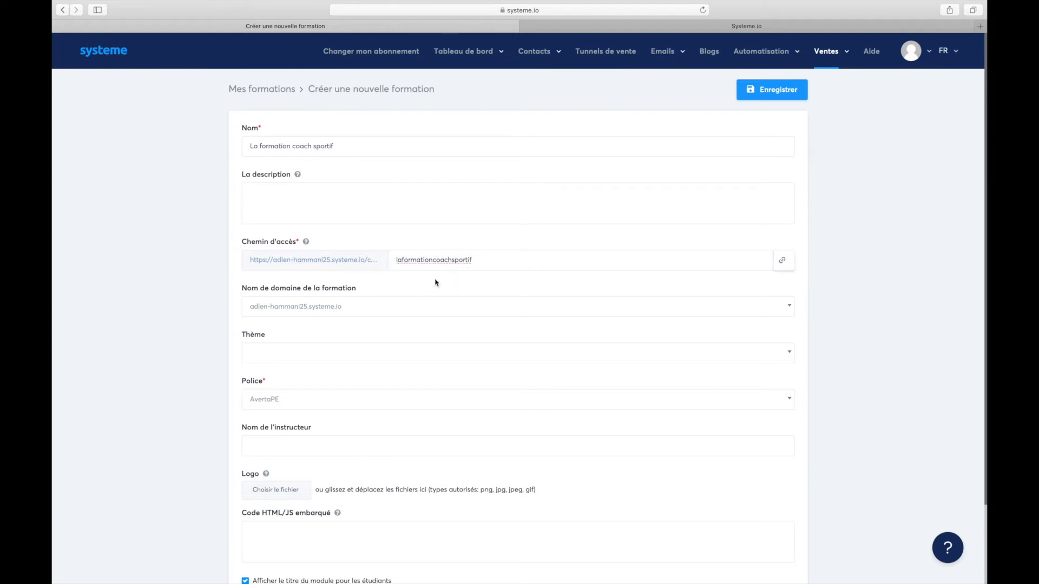
Set the course theme to Bleu clair
click(298, 353)
scroll(284, 449, down, 3)
scroll(277, 460, down, 2)
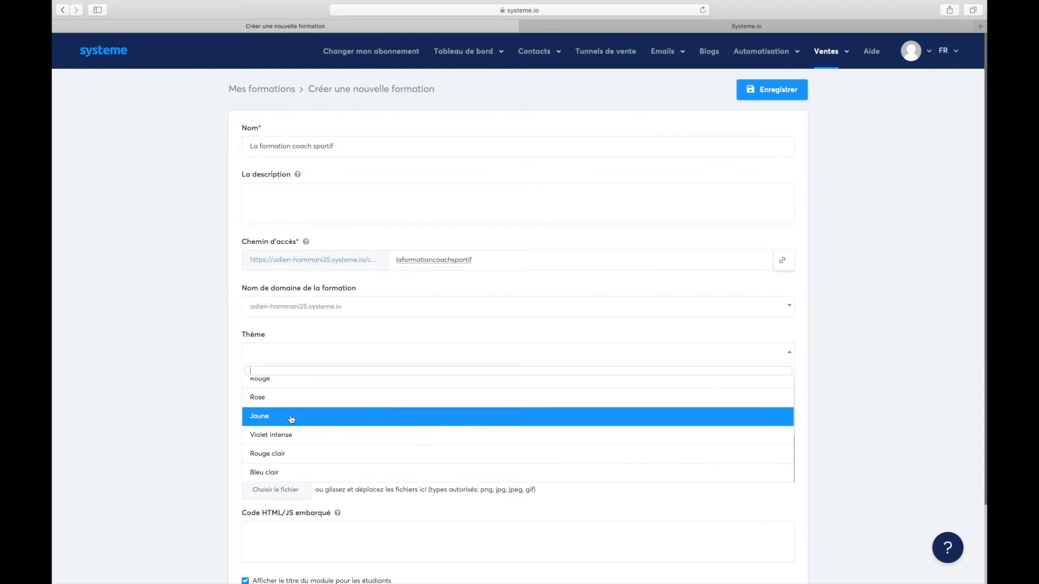
click(269, 477)
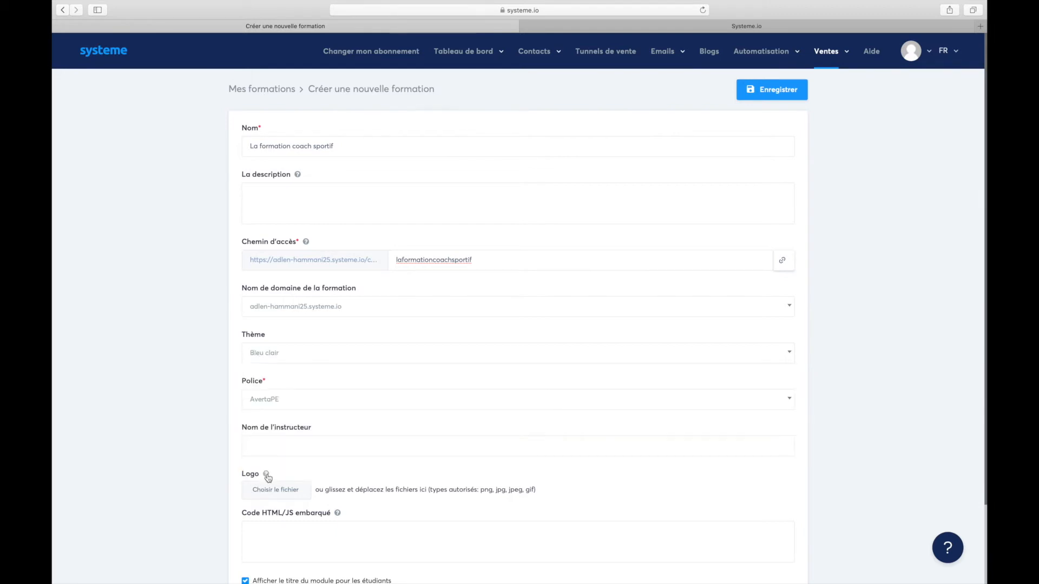
Set the course font to Alef
scroll(241, 353, down, 2)
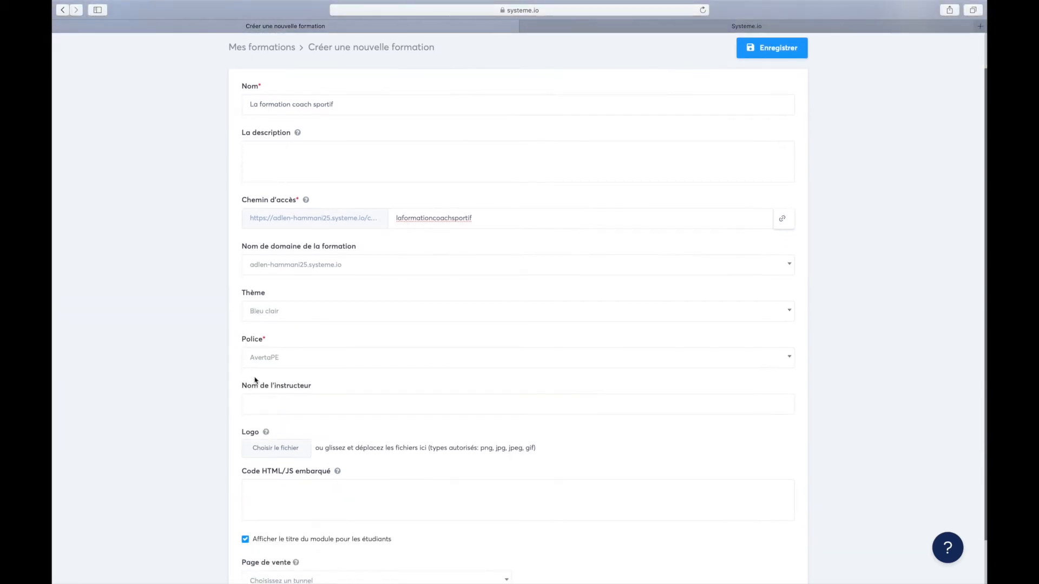
click(288, 362)
scroll(290, 461, down, 5)
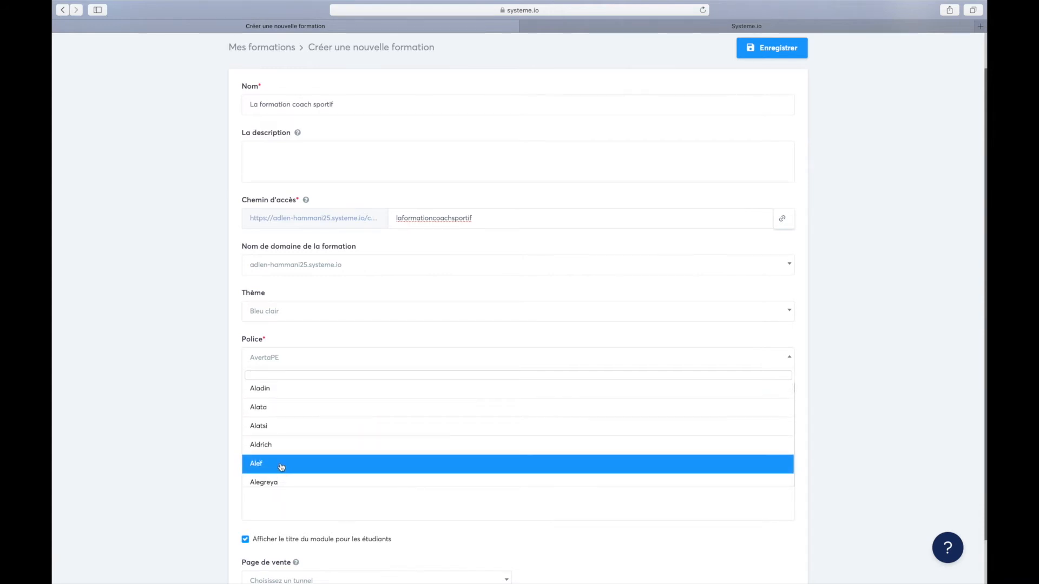
click(281, 465)
Enter the instructor's first name as the course instructor
scroll(243, 352, down, 2)
click(268, 362)
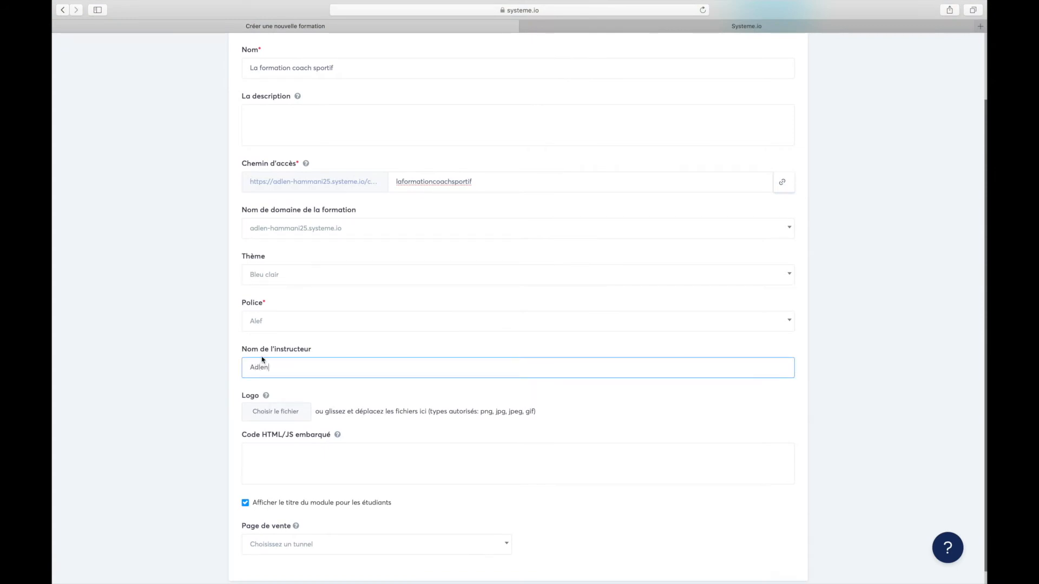
click(211, 326)
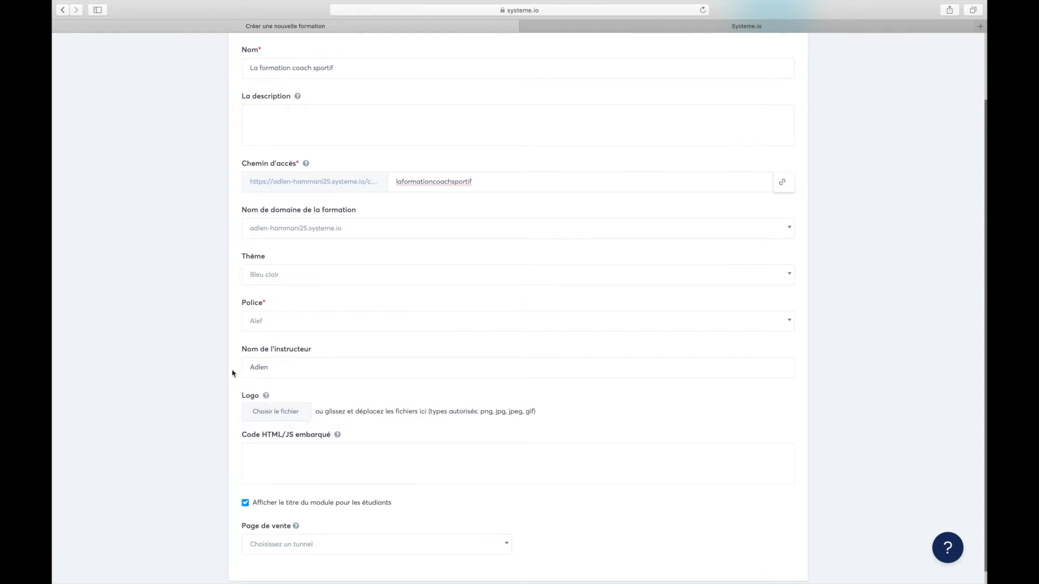
Read the help for the embedded HTML/JS code field and check the funnel choices for the sales page
scroll(233, 374, up, 3)
scroll(233, 373, down, 4)
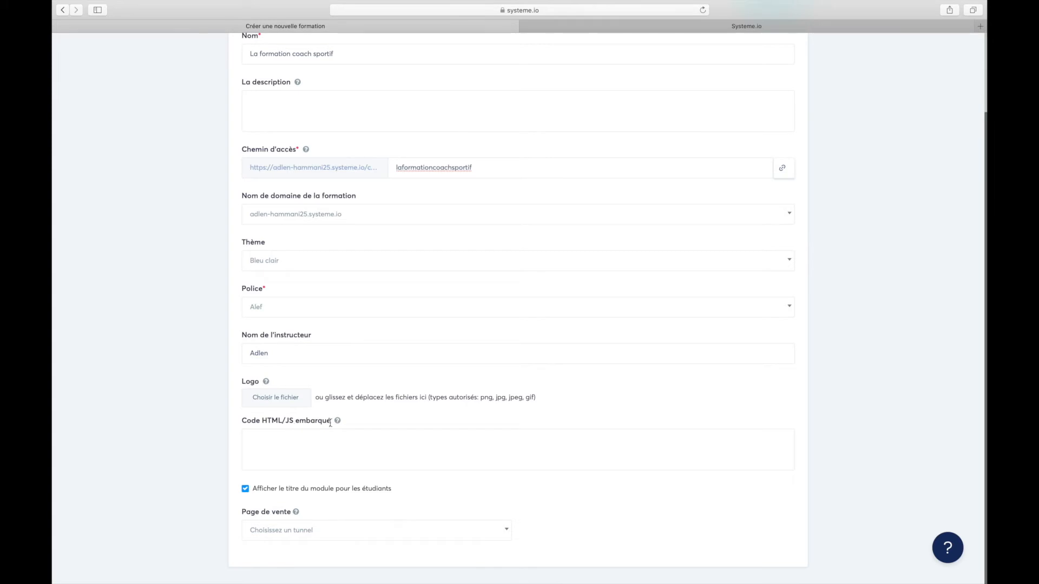
mouse_move(339, 424)
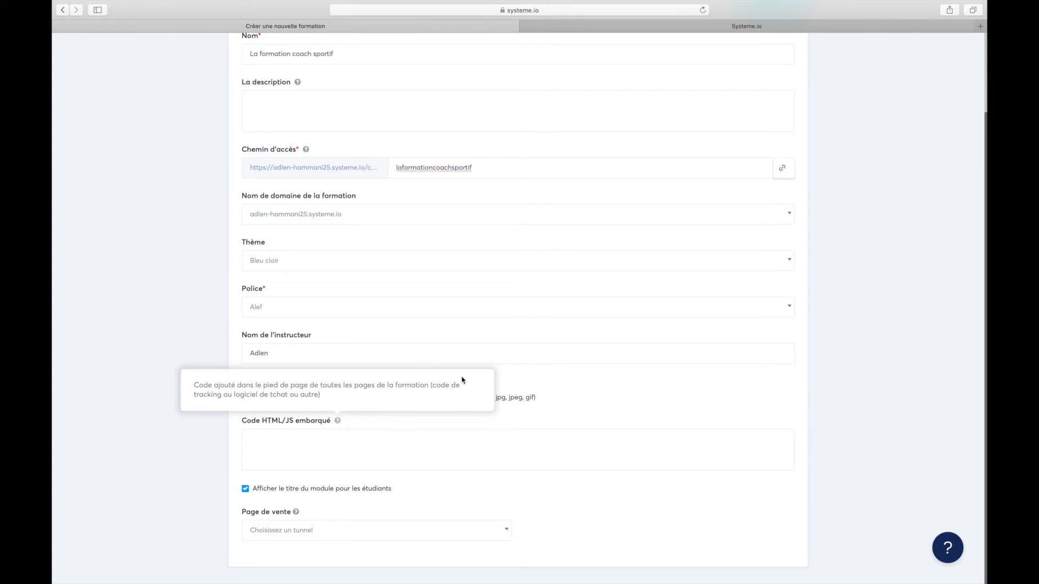
scroll(372, 458, down, 1)
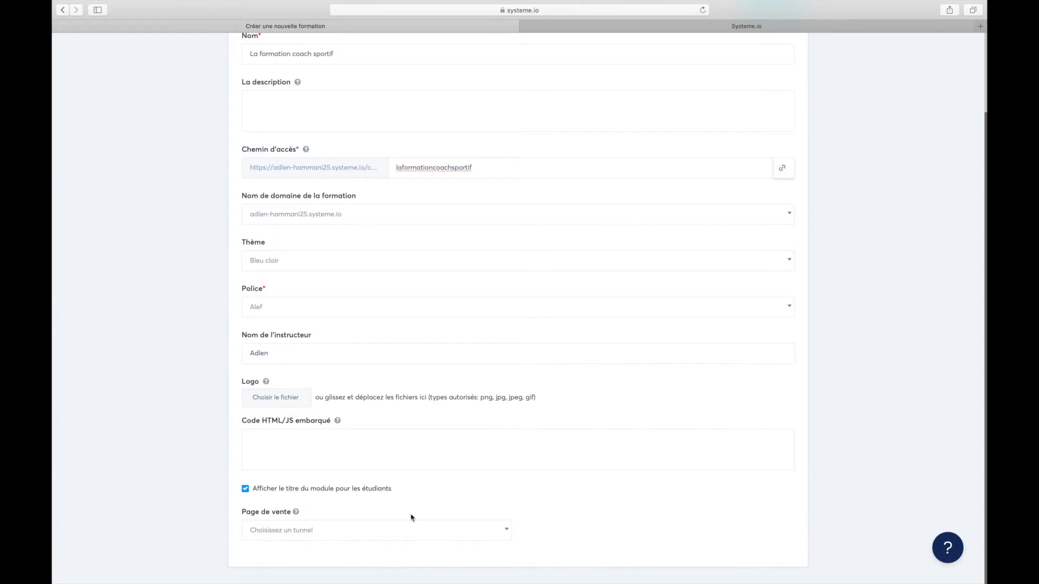
click(266, 537)
click(224, 507)
Check the completed course form and save the new course
scroll(225, 508, up, 2)
scroll(225, 507, up, 2)
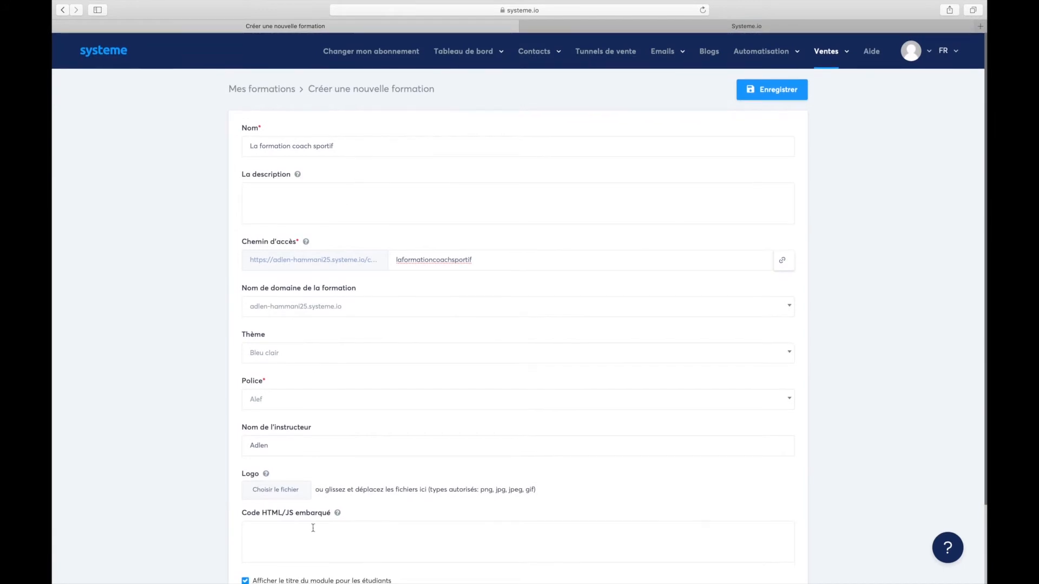
scroll(312, 528, down, 3)
scroll(313, 528, up, 3)
click(776, 102)
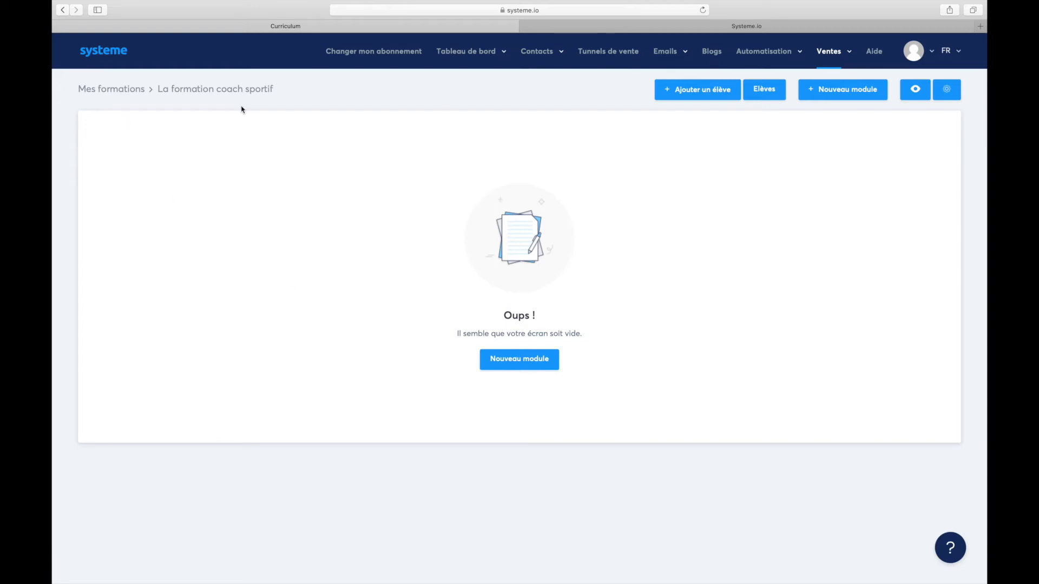
Go back to the list of courses and reopen the course La formation coach sportif
click(126, 93)
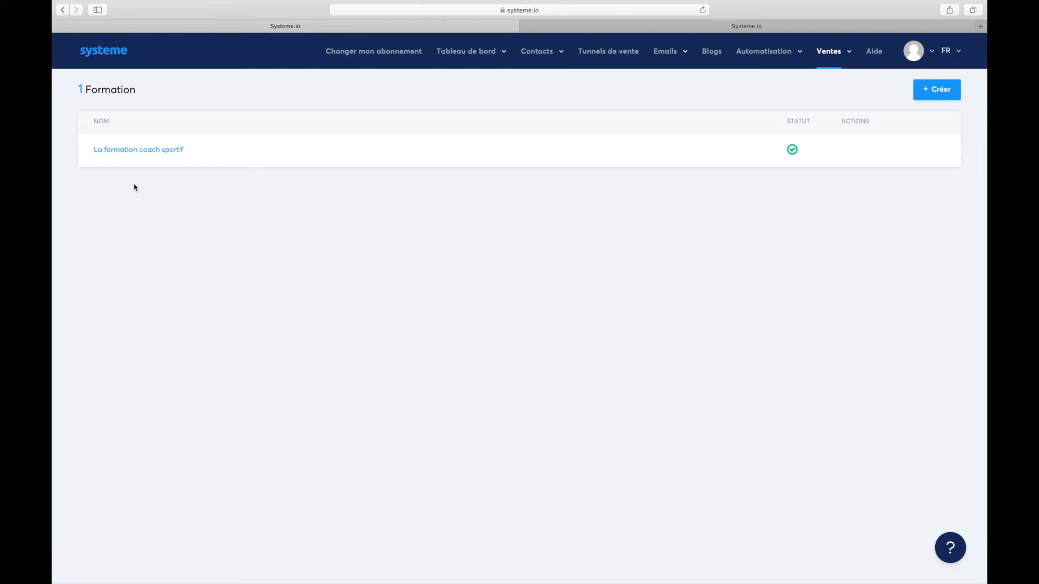
mouse_move(148, 144)
click(130, 151)
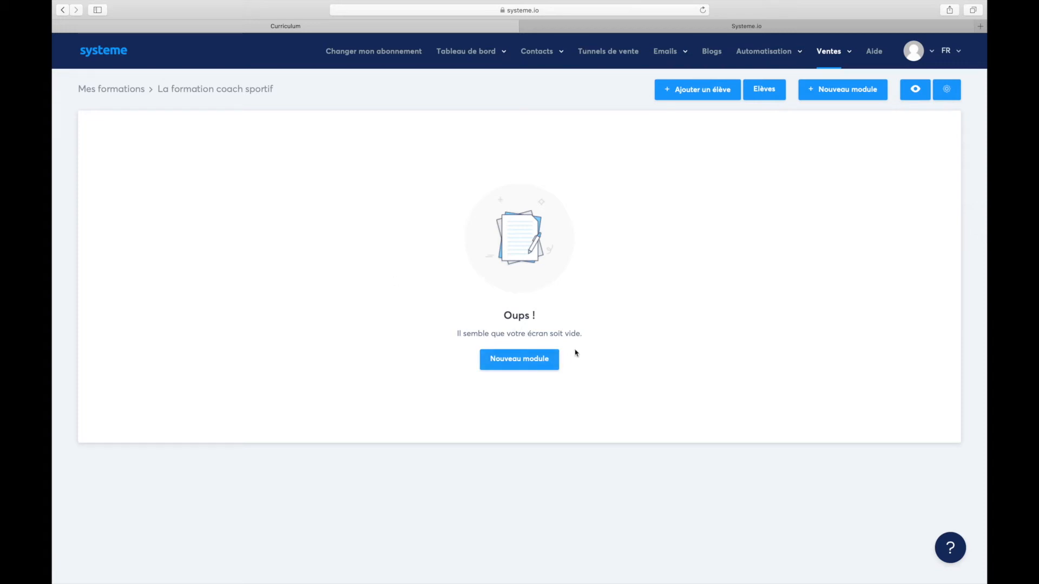
Create a first module in the course named "Comment faire du sport ?"
click(509, 369)
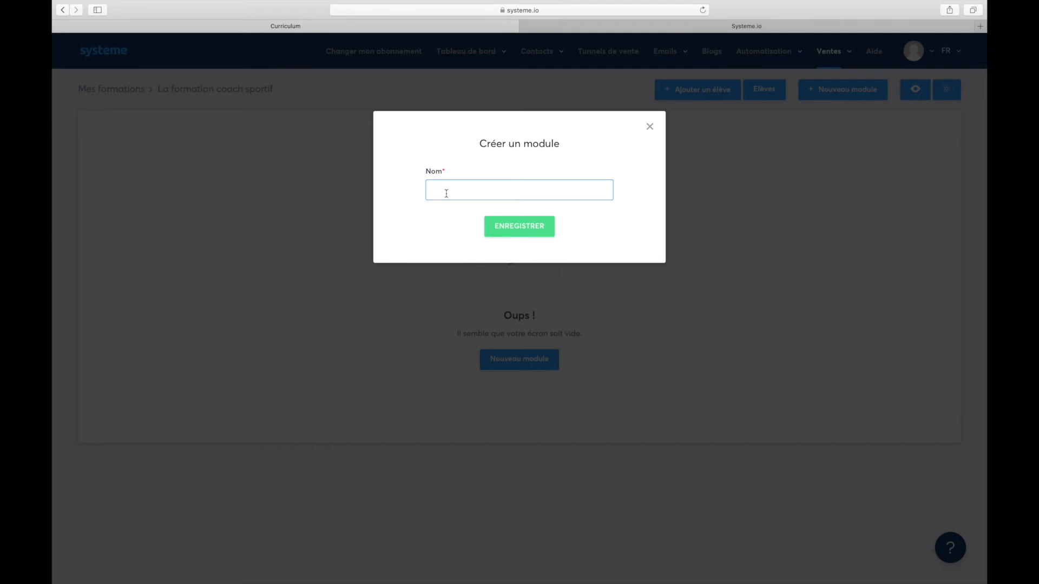
text(Commentr faire du sport ?)
click(519, 226)
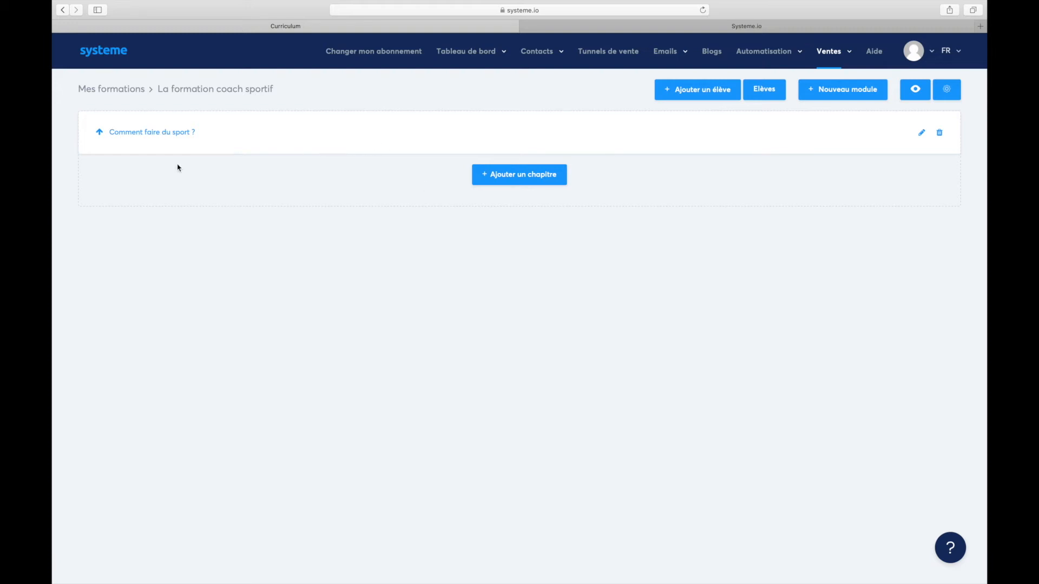
Start a new chapter in the module and name it "Comment faire de la course à pied ?"
click(535, 183)
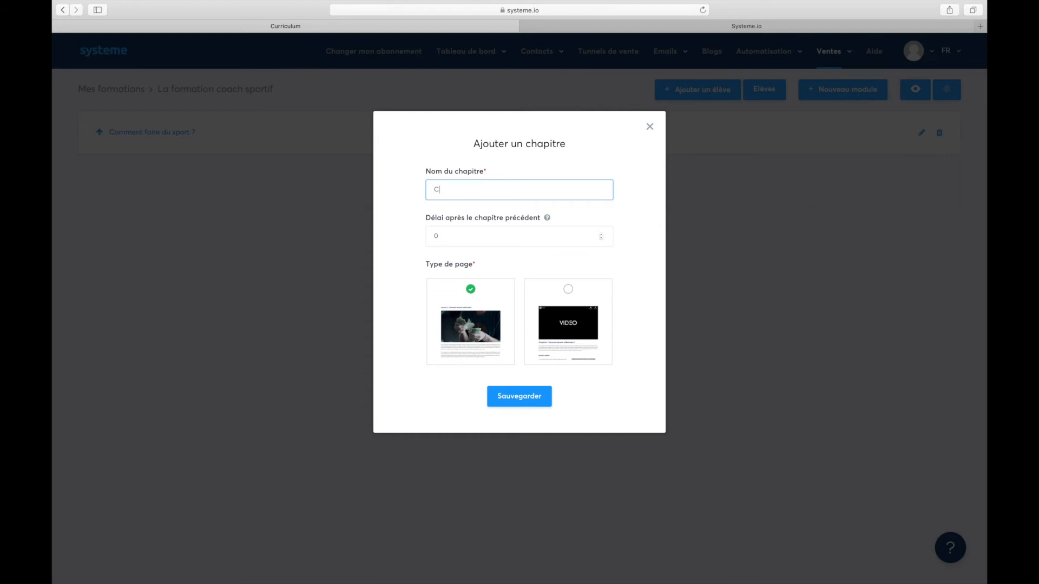
text(Comment faire de la course à pied ?)
scroll(528, 236, down, 1)
mouse_move(475, 328)
scroll(475, 328, down, 1)
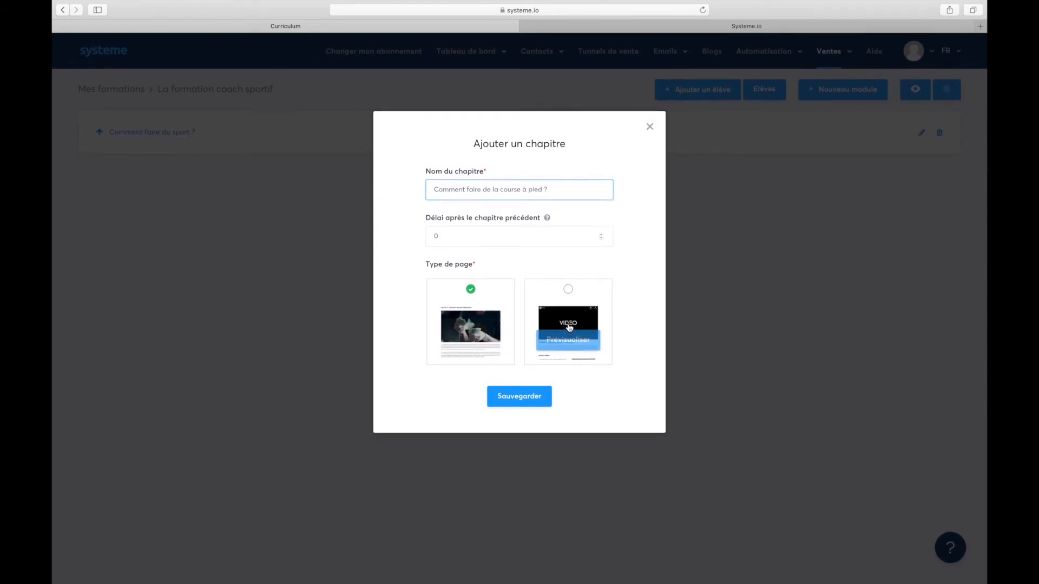
mouse_move(560, 313)
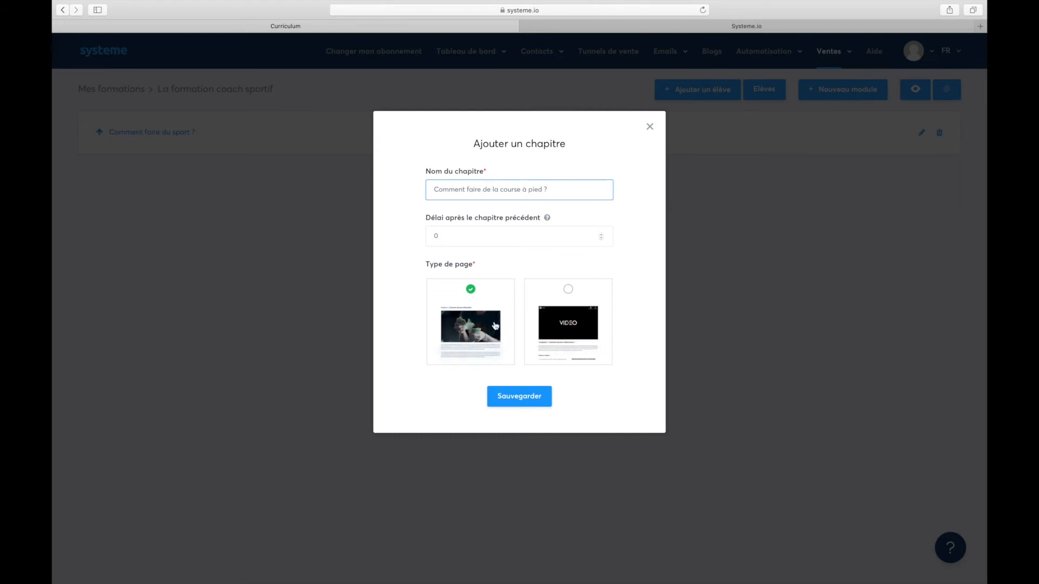
Preview the image-and-text page template through to its end, close the preview and return to the chapter form
click(468, 331)
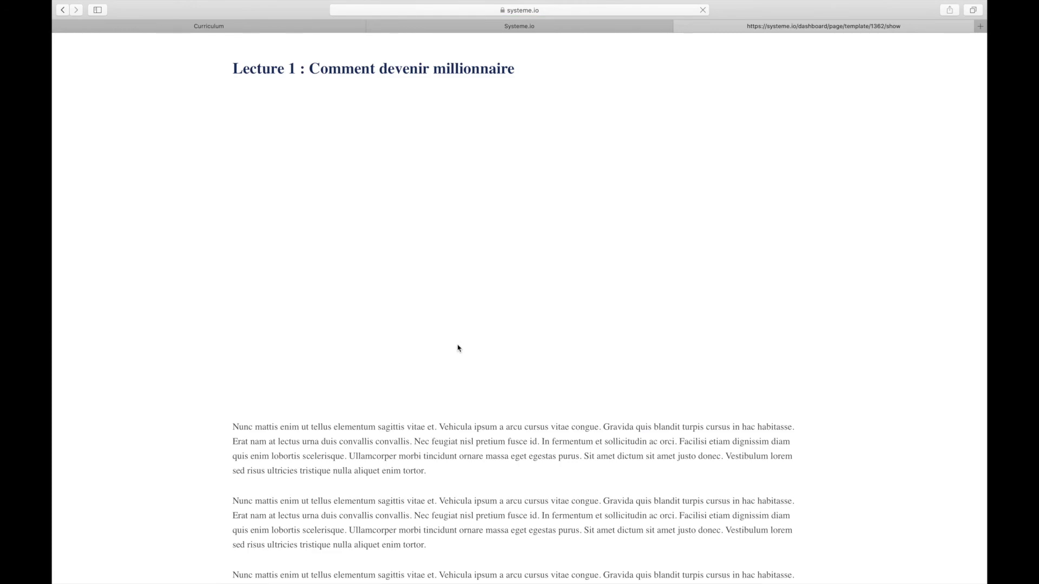
scroll(427, 342, down, 10)
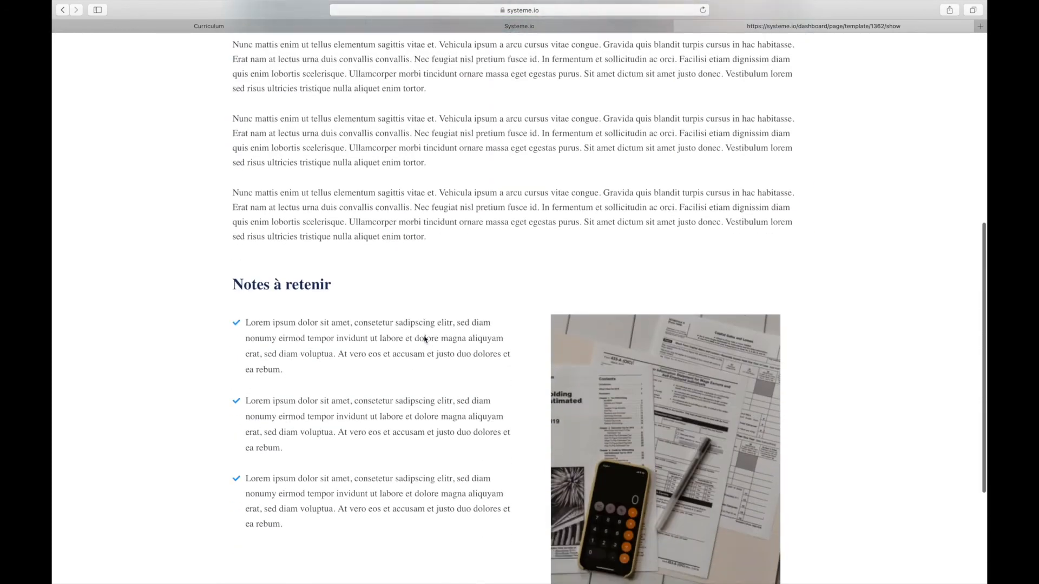
scroll(425, 339, down, 5)
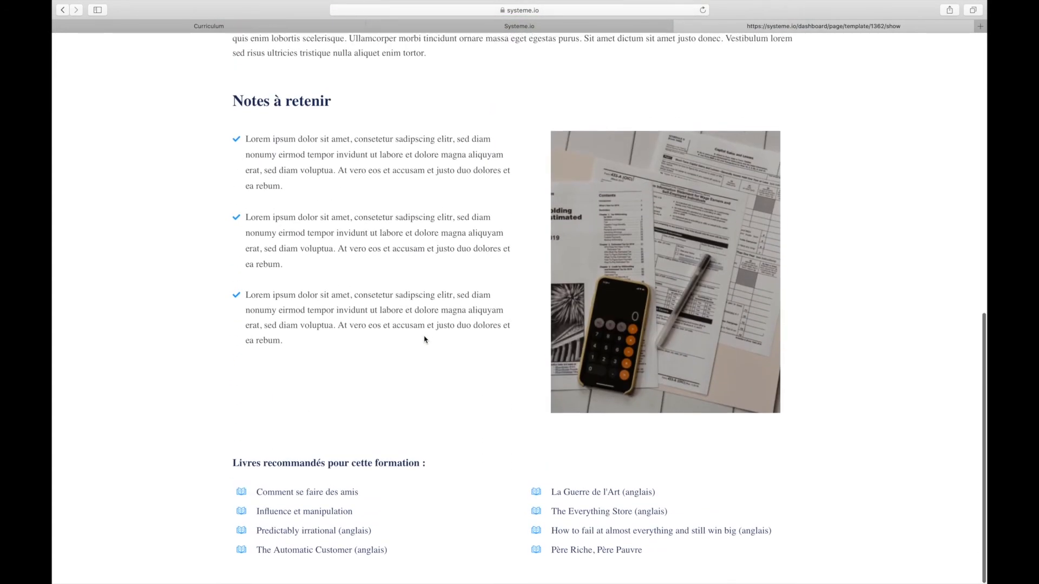
scroll(424, 340, up, 15)
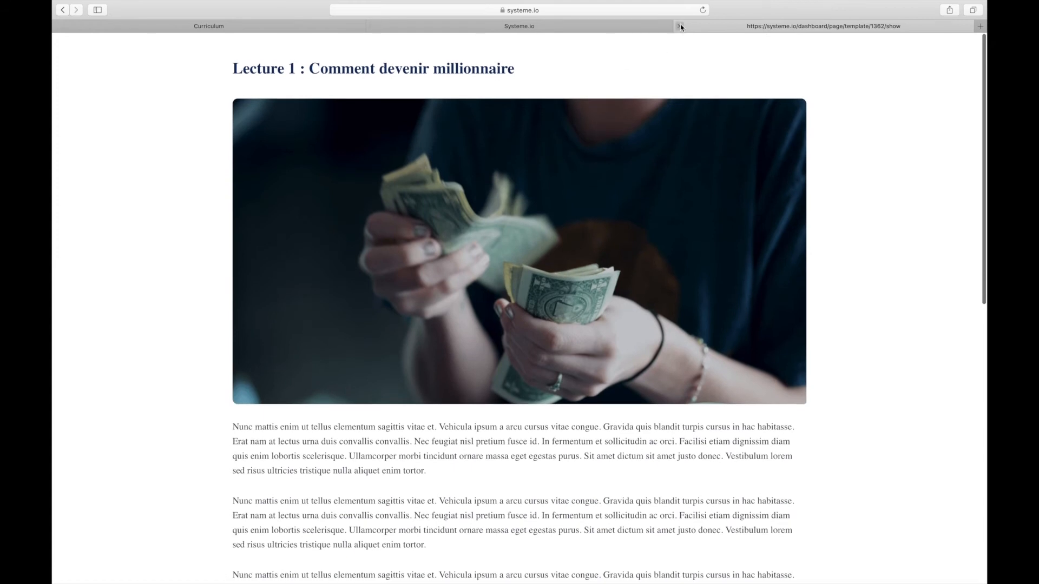
click(680, 26)
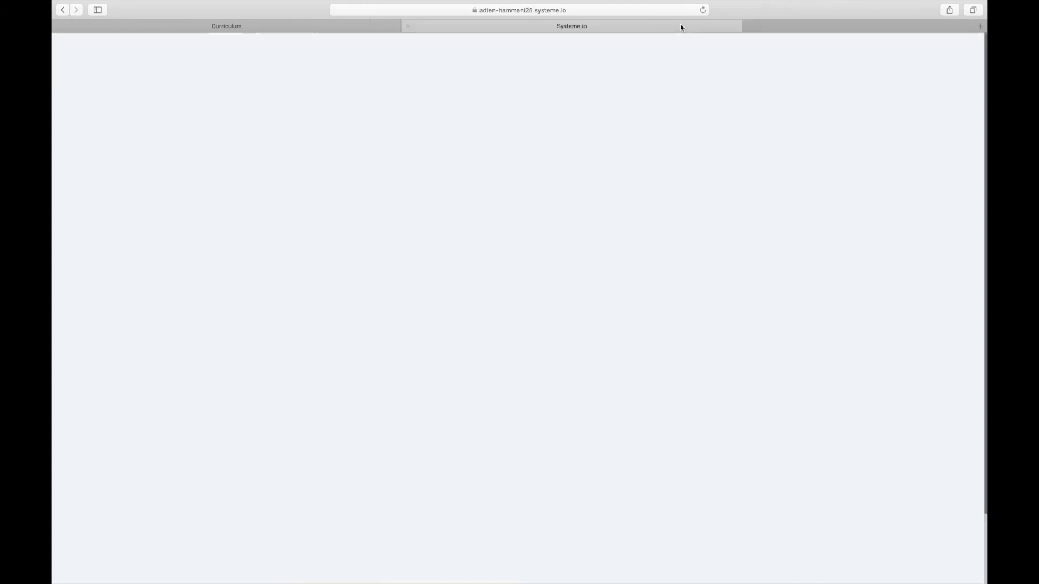
click(492, 27)
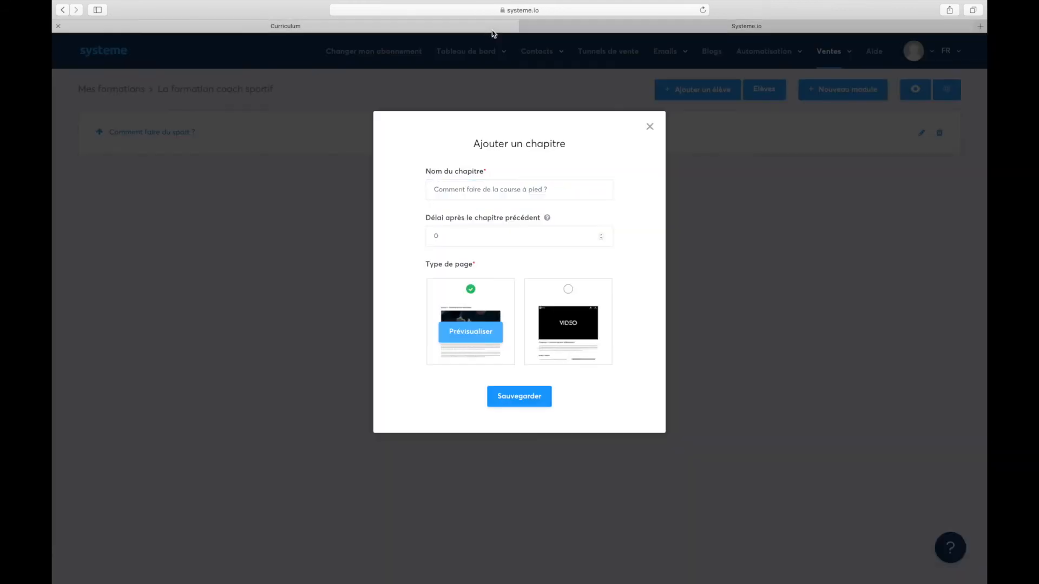
Choose the video page type for the chapter and preview its template down to the recommended references
click(565, 294)
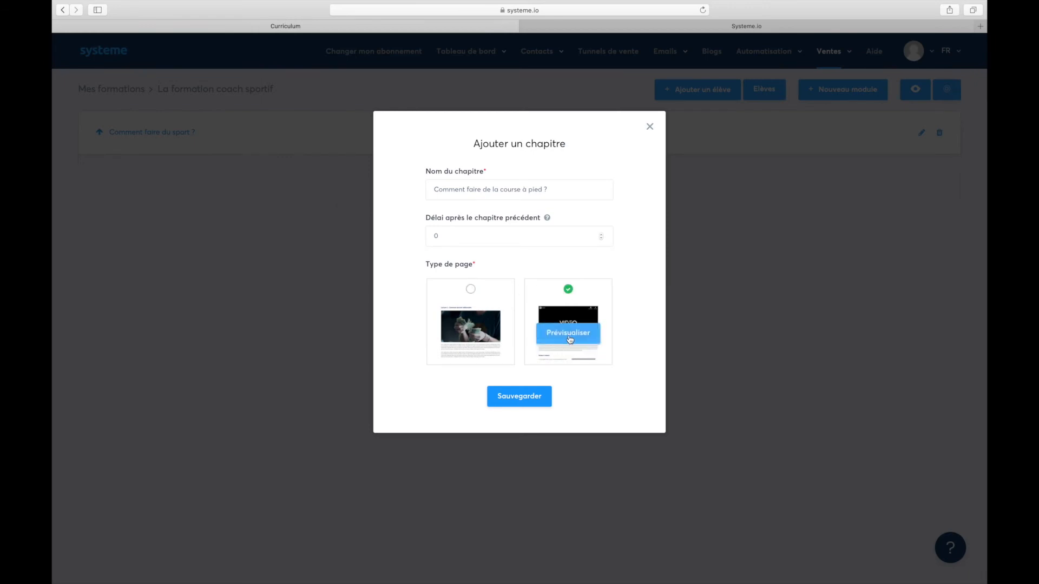
click(570, 334)
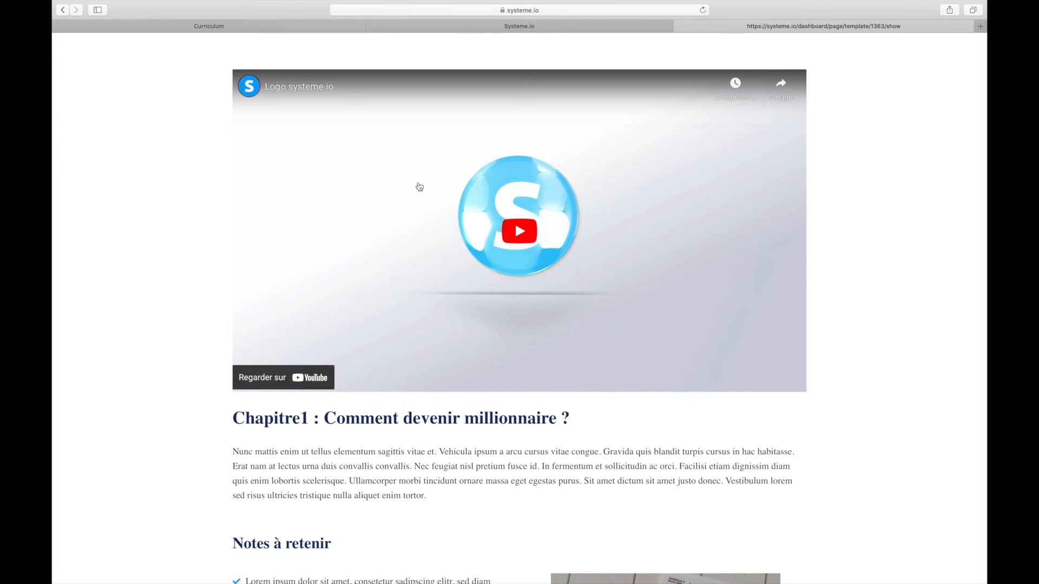
scroll(417, 187, down, 3)
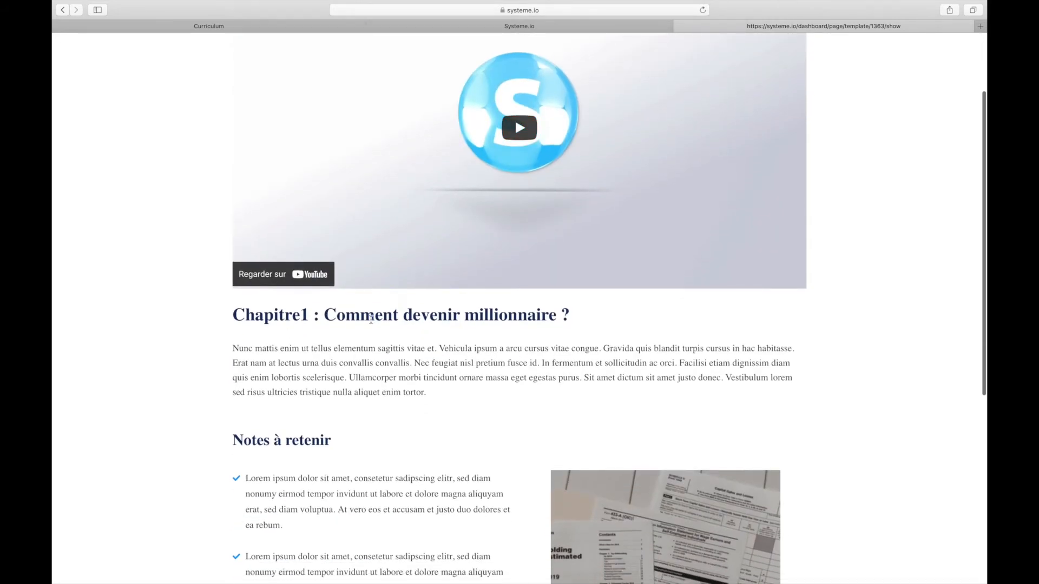
scroll(389, 378, down, 4)
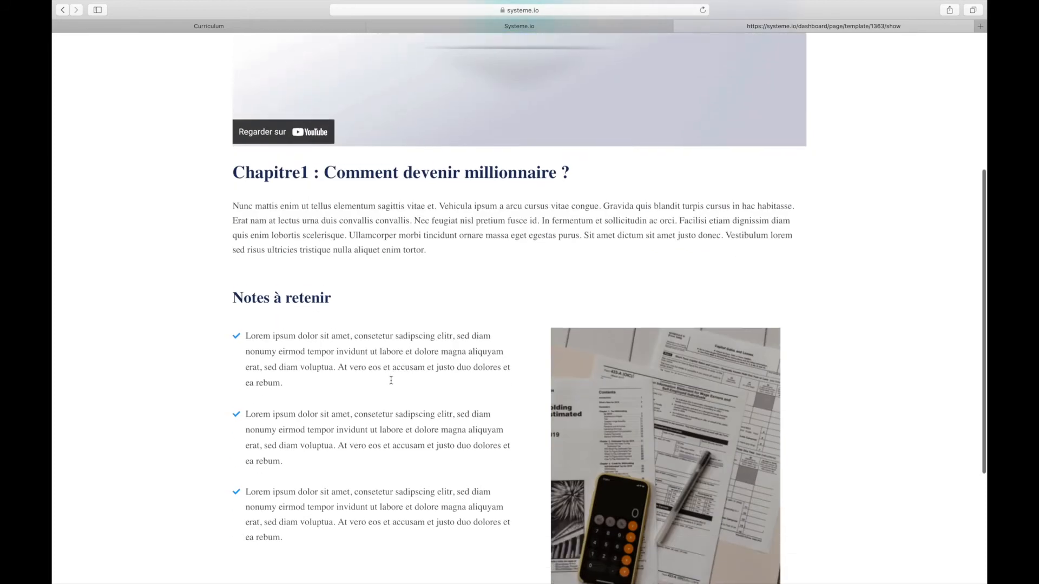
scroll(276, 471, down, 6)
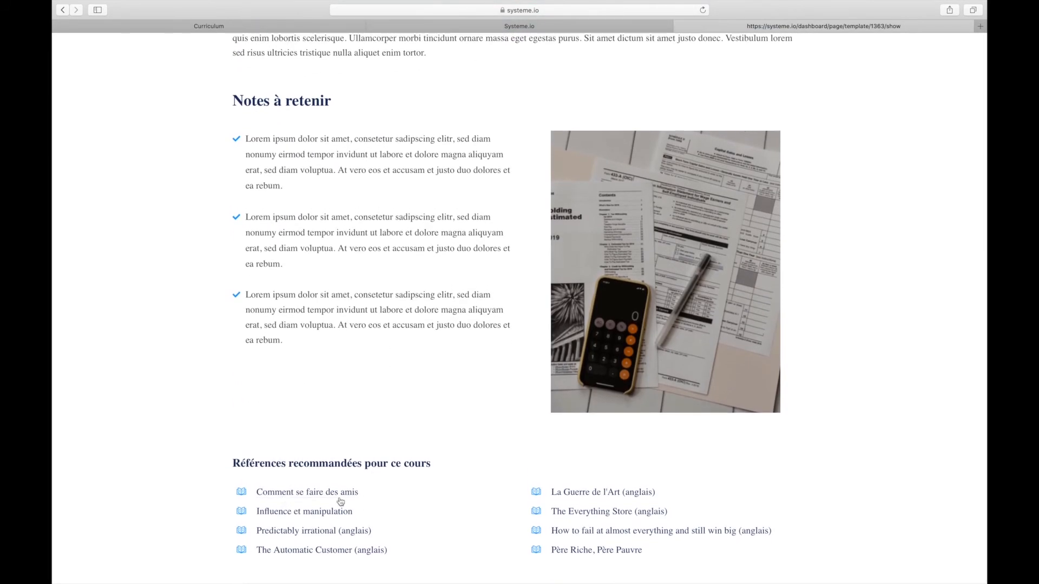
Return to the chapter form and save the new chapter with the video page type
click(511, 25)
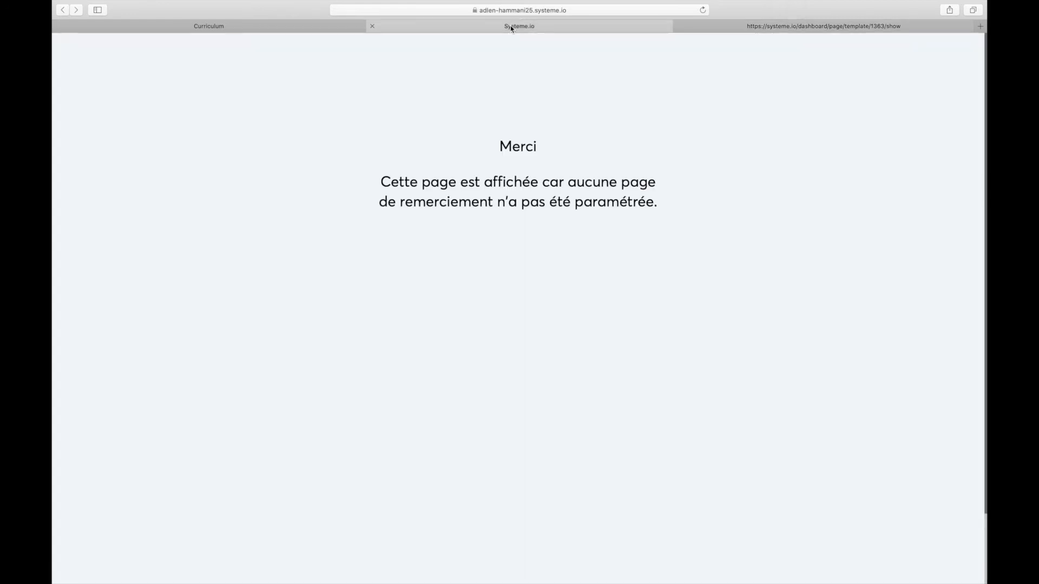
click(702, 28)
click(263, 27)
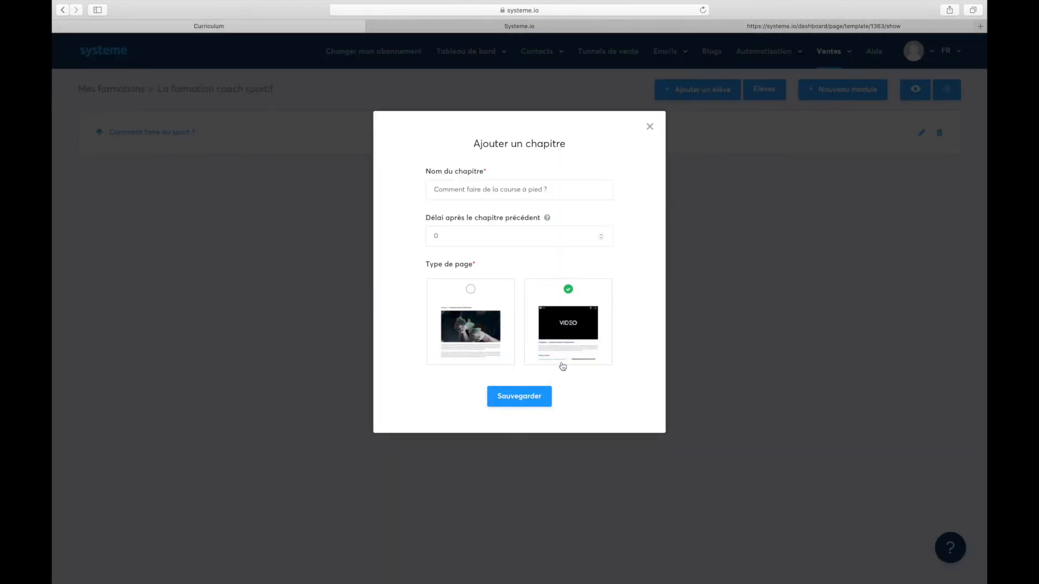
click(518, 401)
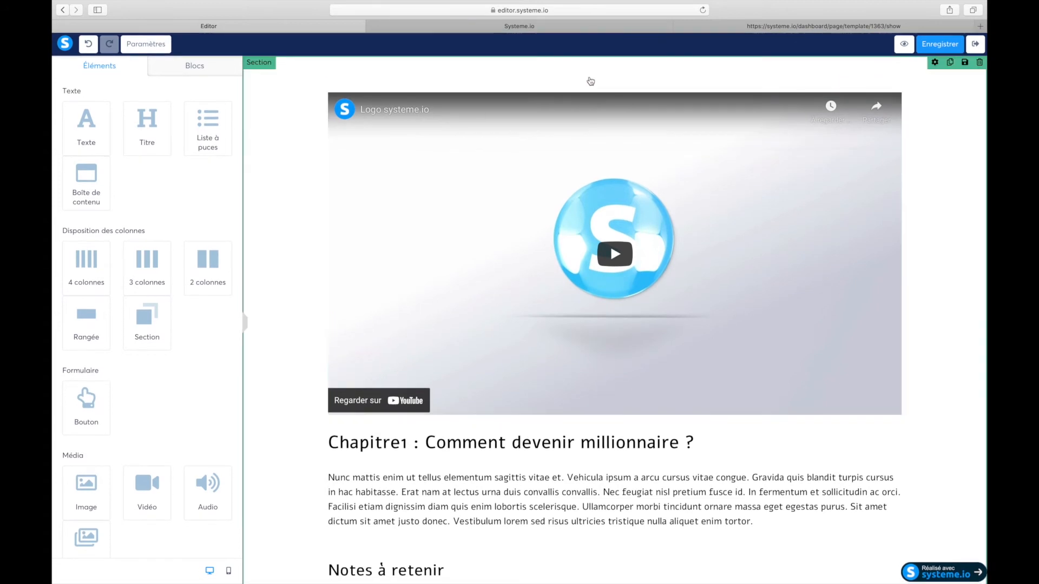
Add a title element above the video with the text "Comment faire de la course à pied ?"
drag(144, 128, 549, 85)
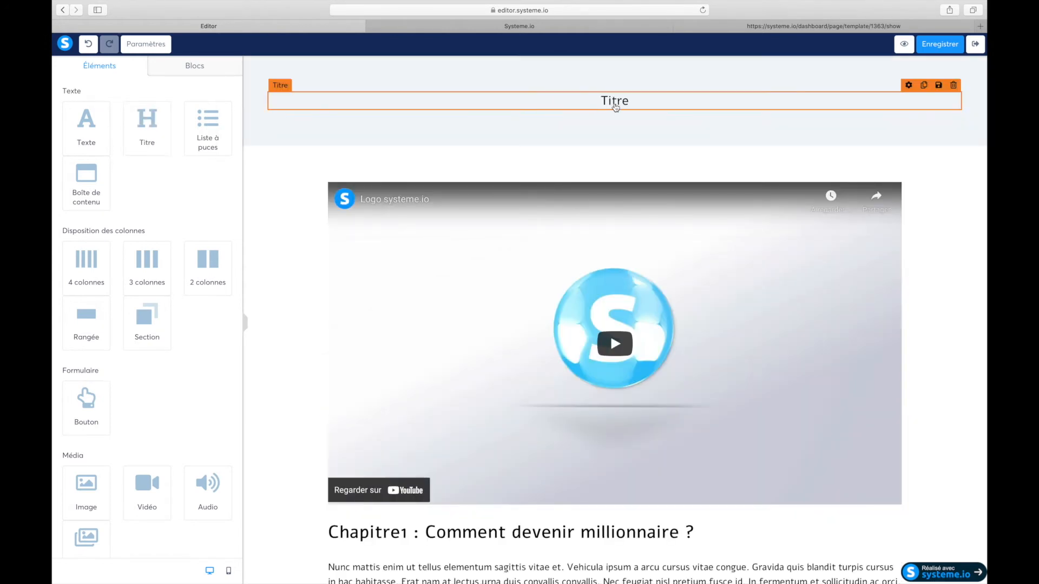
click(615, 107)
double_click(609, 101)
key(BackSpace)
text(Come)
key(BackSpace)
text(m)
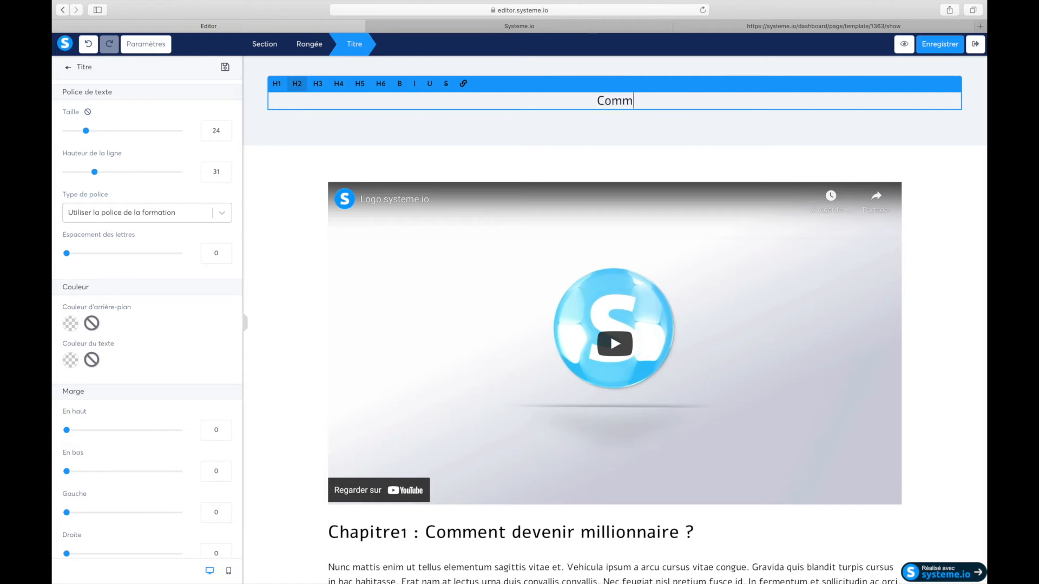
text(ent faire de la courau)
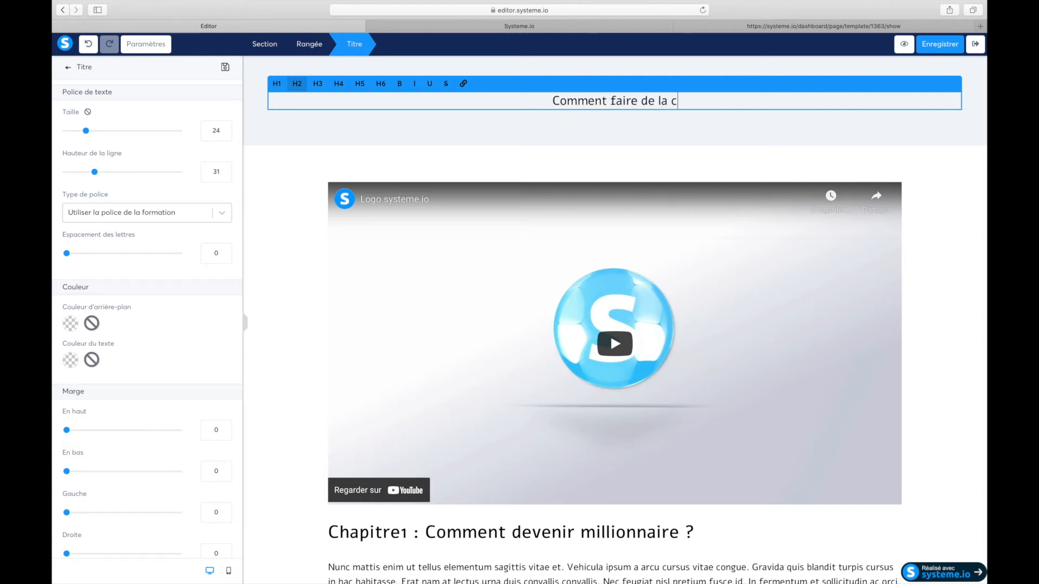
key(BackSpace)
key(BackSpace)
key(BackSpace)
text(RS)
key(BackSpace)
key(BackSpace)
text(r)
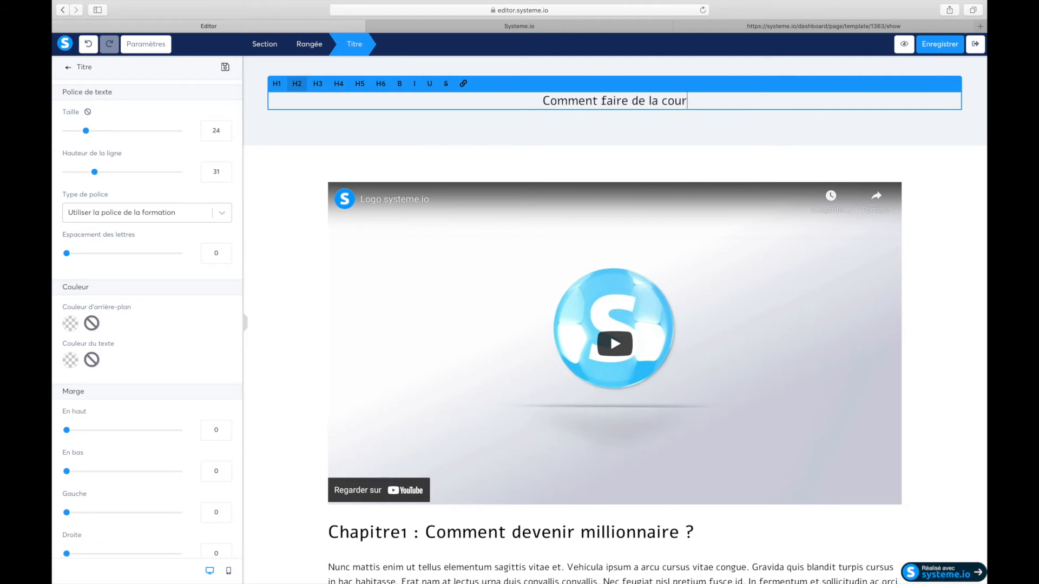
text(se a p)
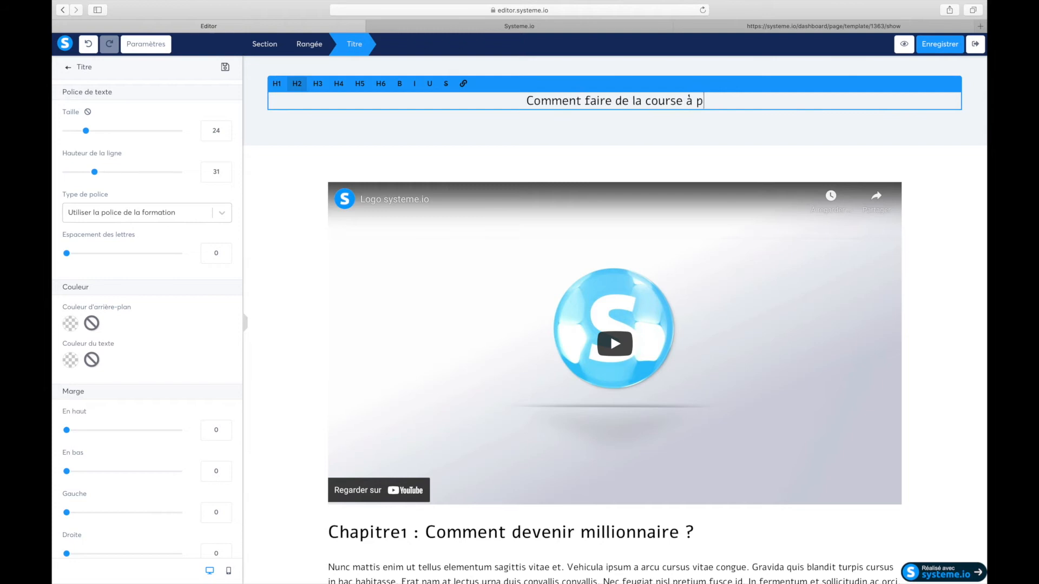
text(ied ?)
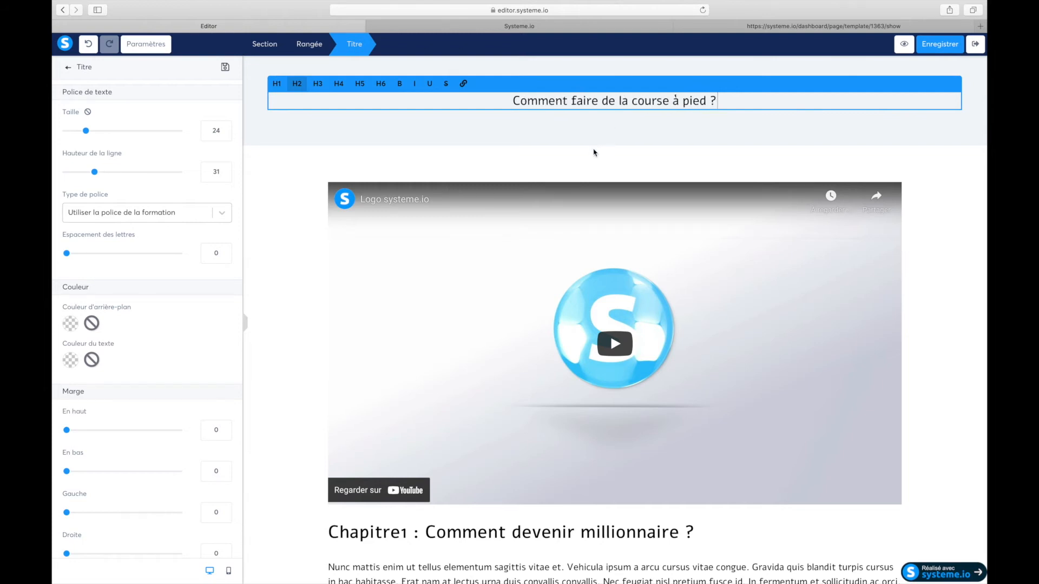
click(573, 159)
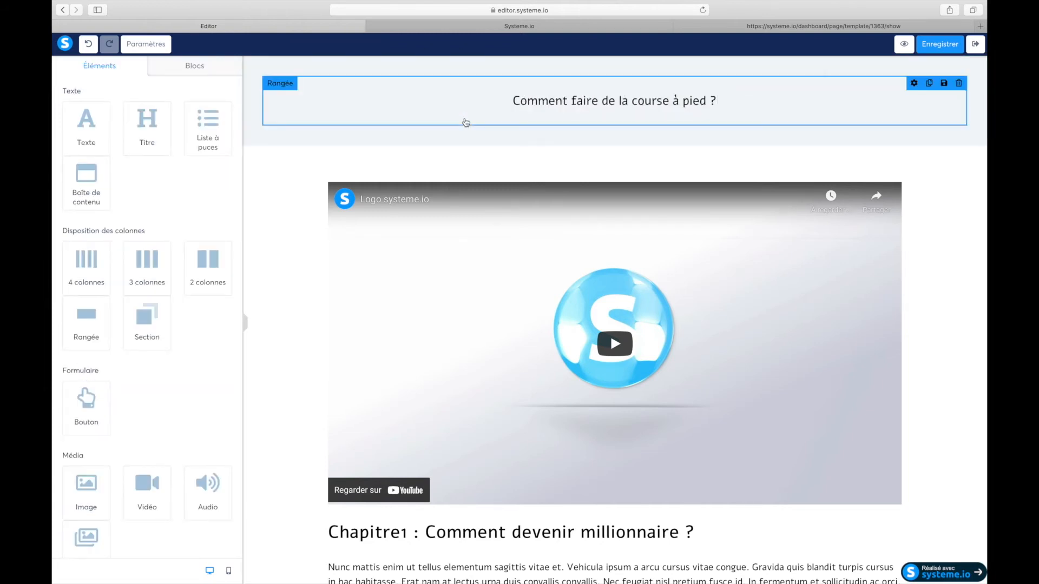
Open the settings of the chapter's video and set its video type to Envoyer un fichier
scroll(420, 199, down, 2)
scroll(400, 135, up, 1)
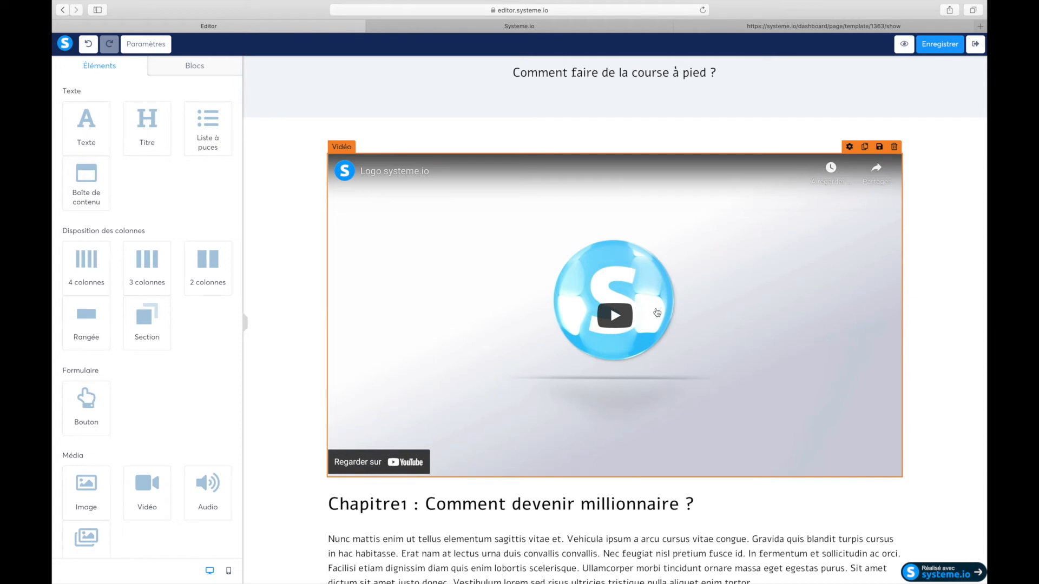
click(850, 149)
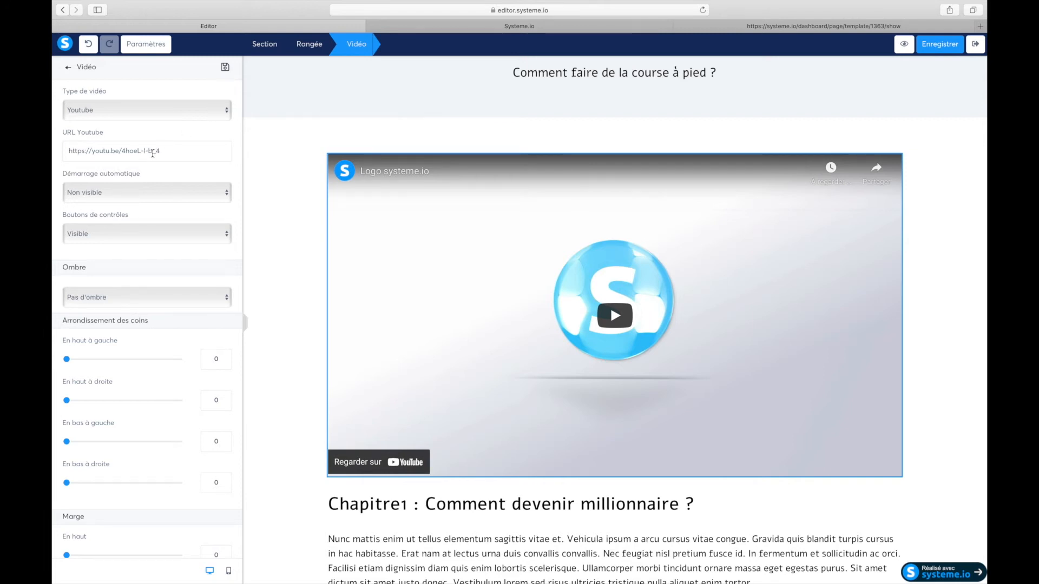
click(227, 110)
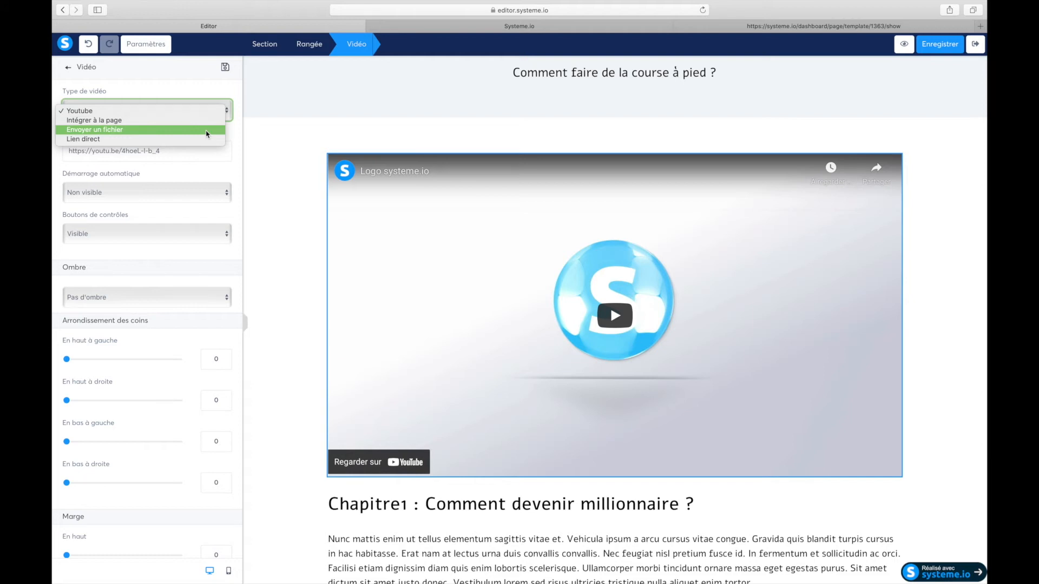
click(128, 130)
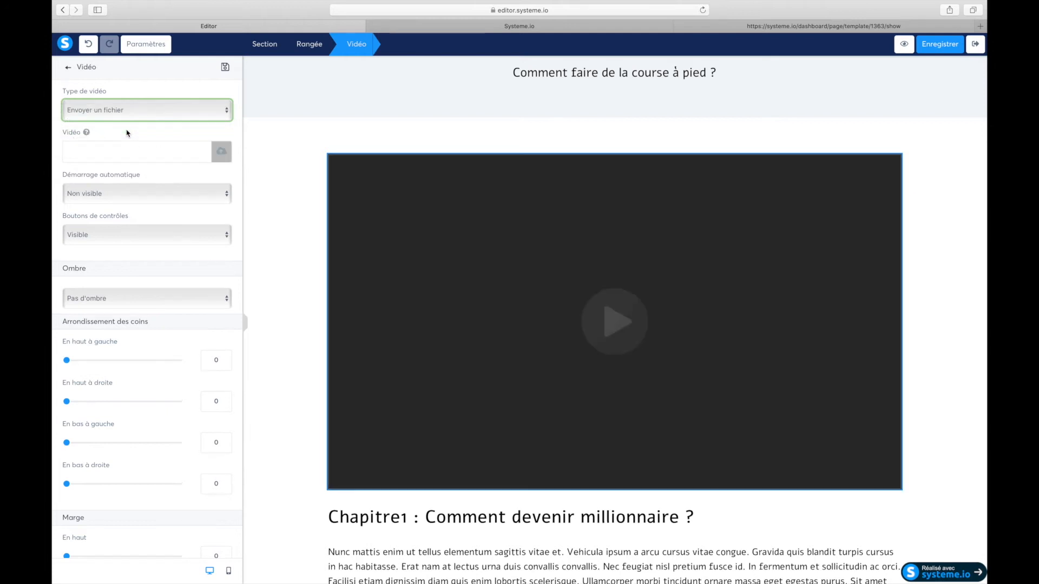
Examine the video upload dialog and the library of existing videos, then close it without choosing a file
click(222, 156)
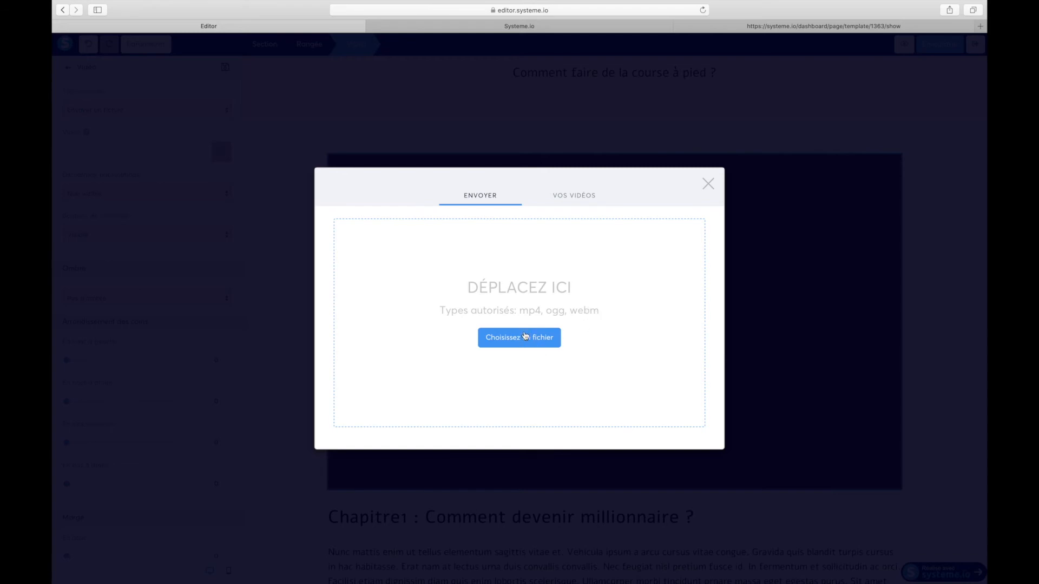
click(582, 202)
click(481, 182)
click(708, 183)
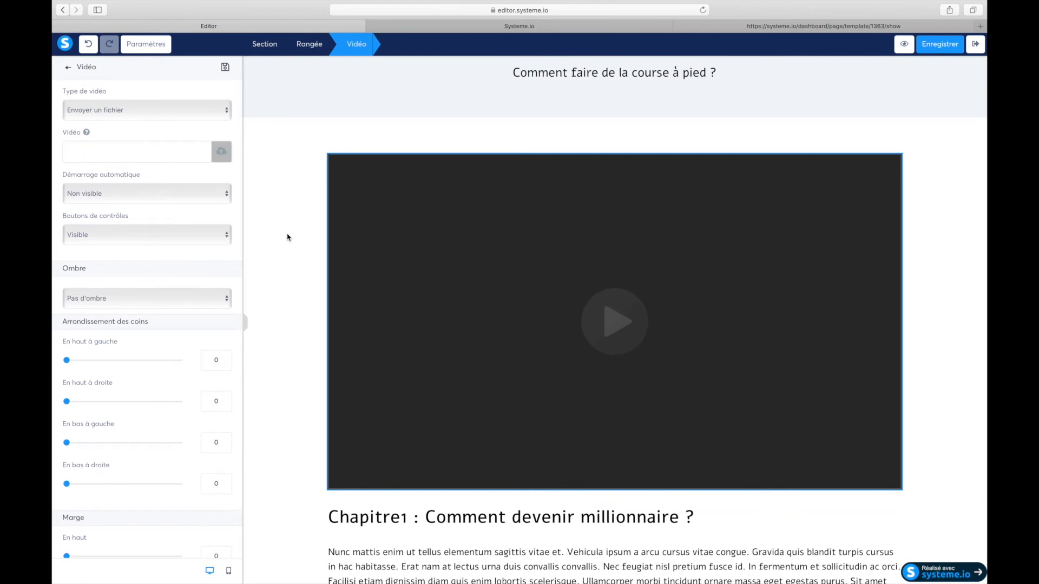
Set the video's Démarrage automatique option to Visible and save the chapter page
click(201, 195)
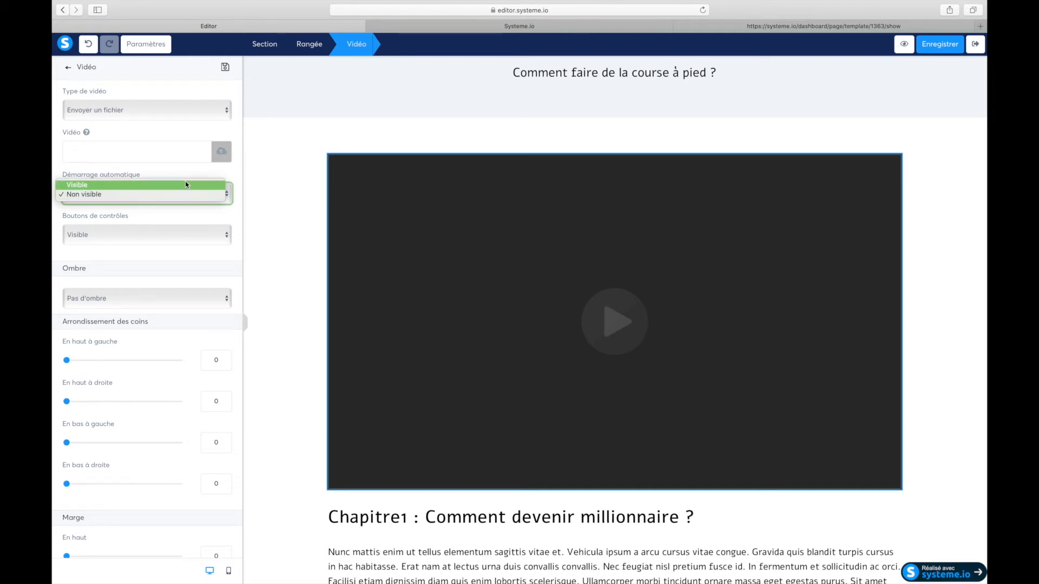
click(186, 185)
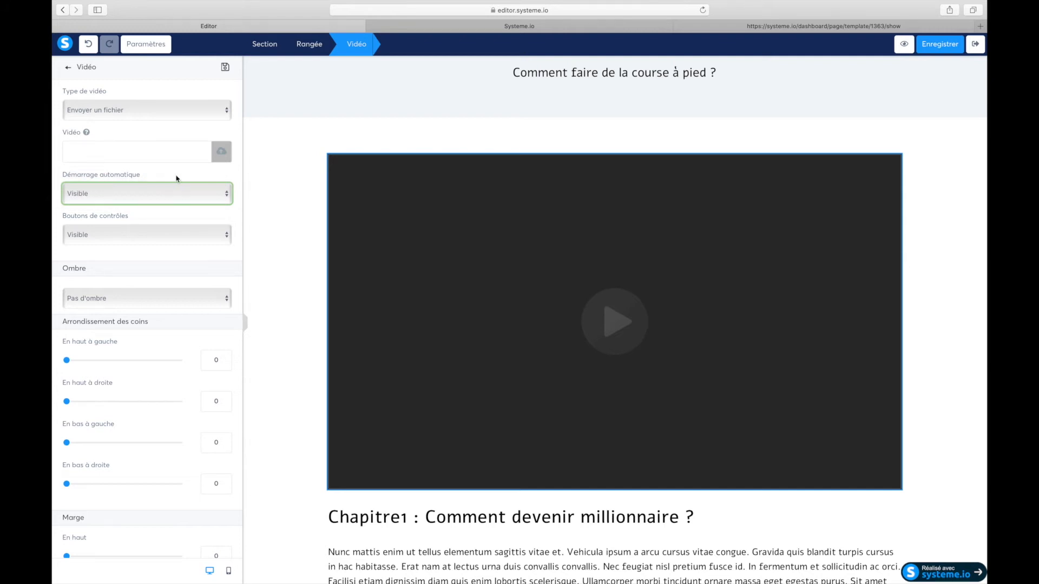
click(939, 52)
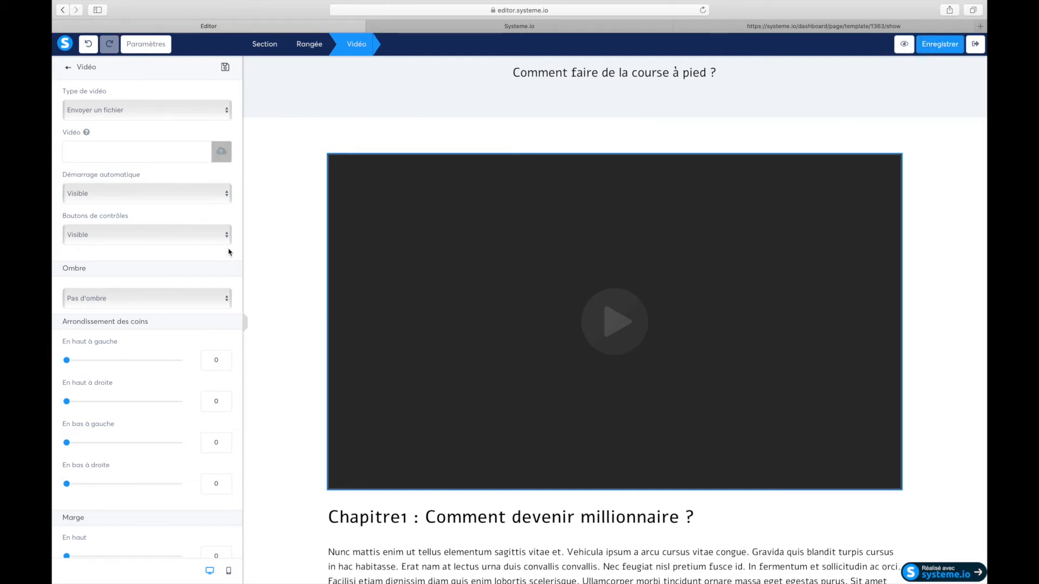
Keep the video's control buttons visible and set its shadow to Ombre floue, after trying Ombre intense and Ombre lointaine
click(214, 235)
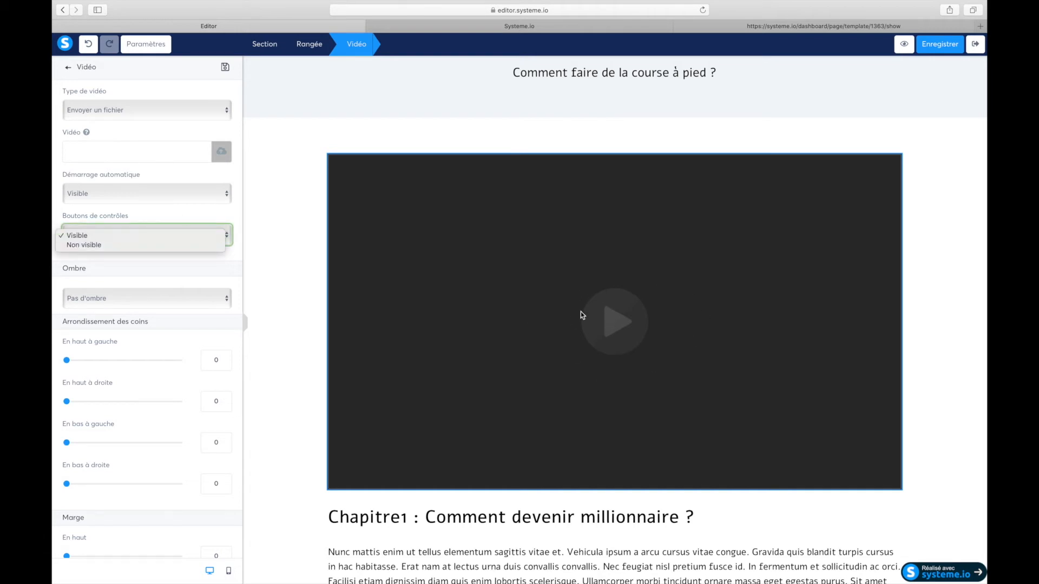
click(191, 219)
scroll(176, 261, down, 3)
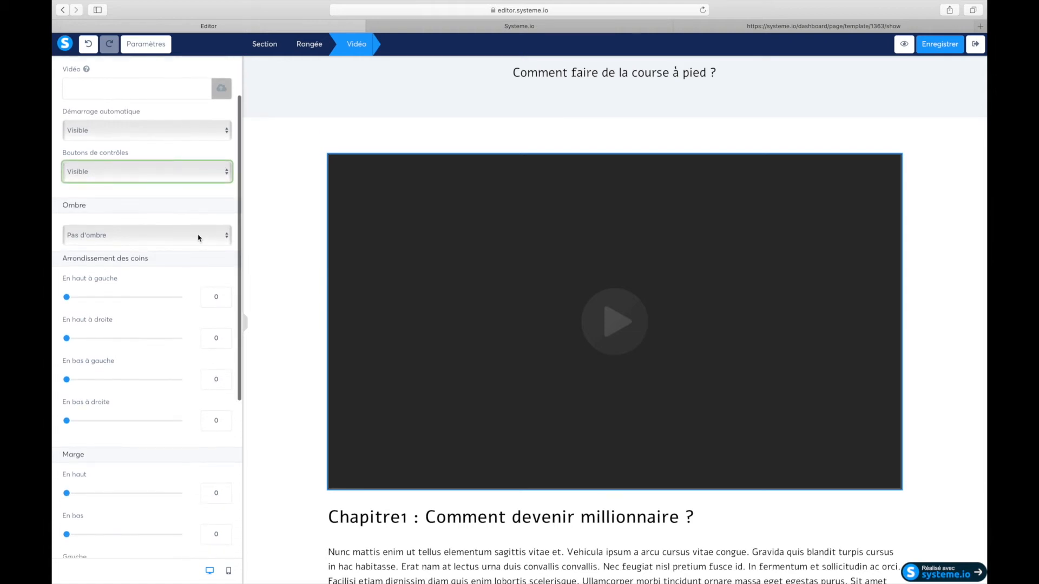
click(199, 237)
click(179, 264)
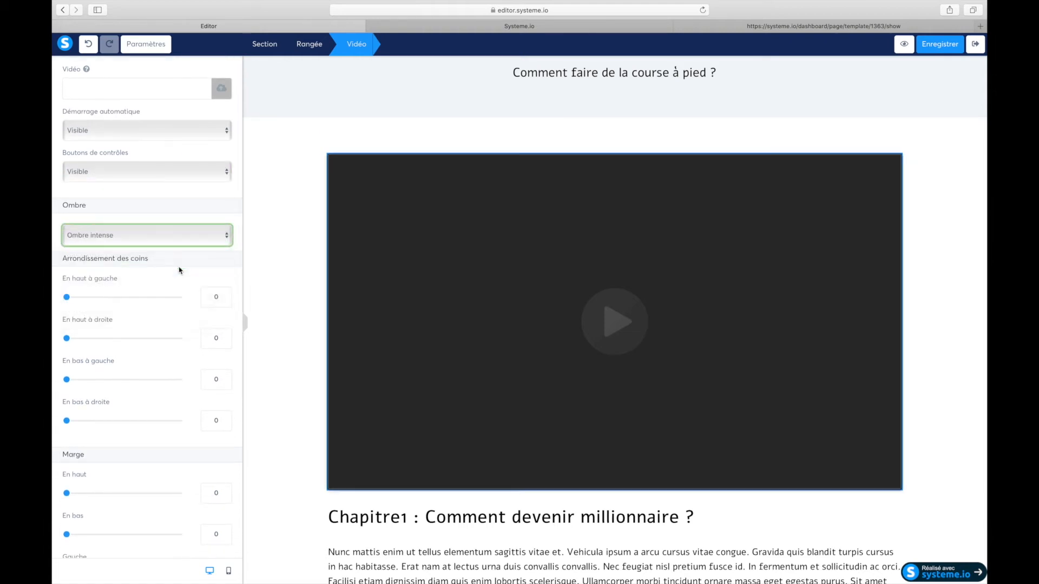
click(180, 235)
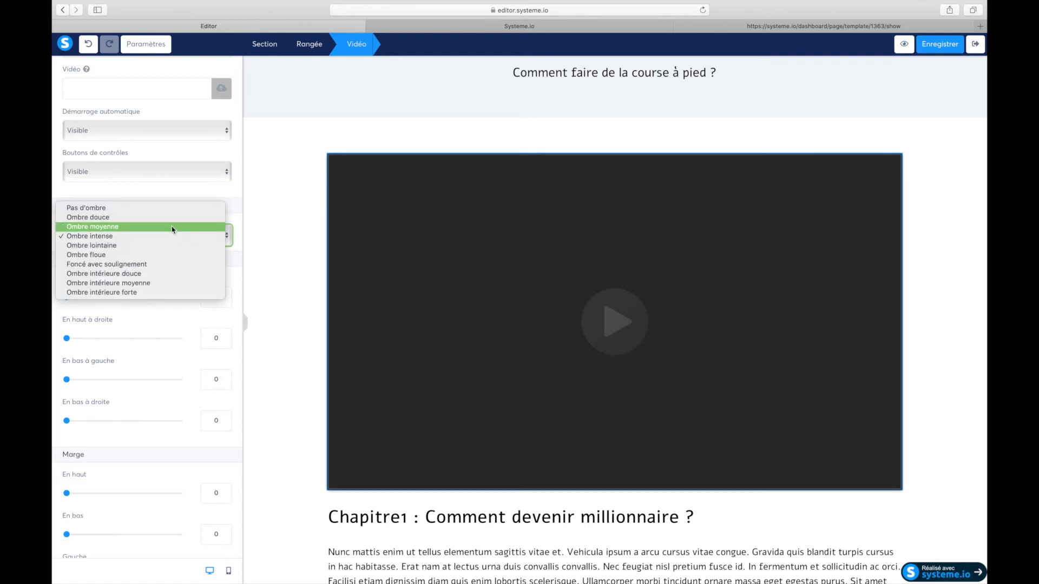
click(162, 246)
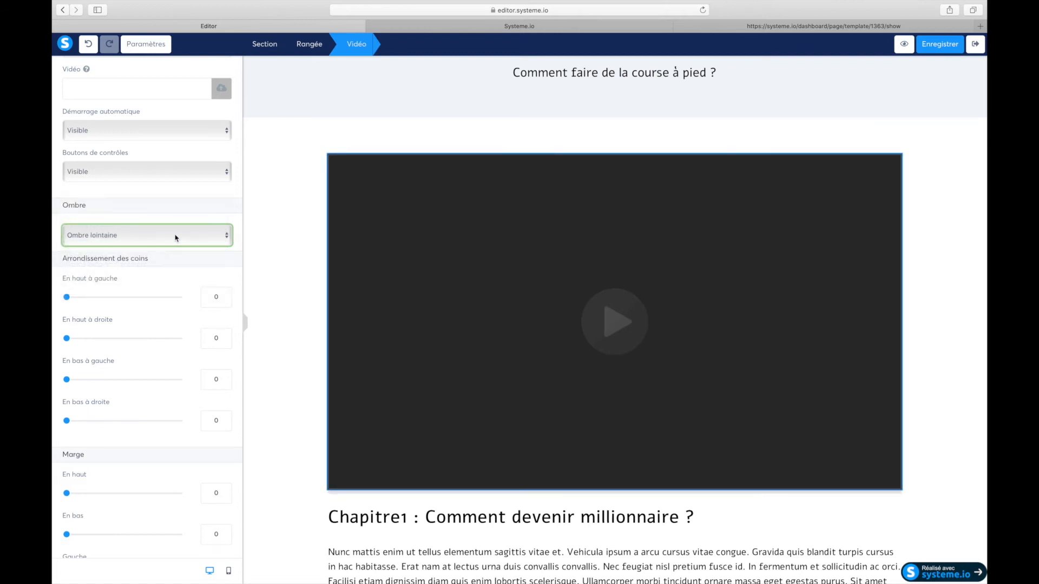
click(176, 238)
click(166, 247)
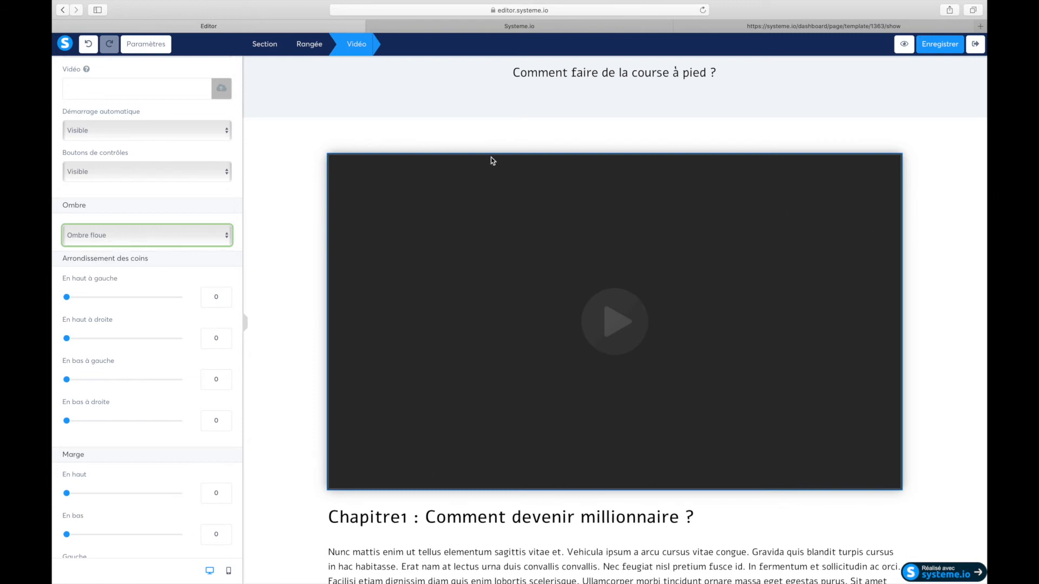
Review the video's remaining style settings and the chapter page content down to the recommended references
scroll(133, 278, down, 5)
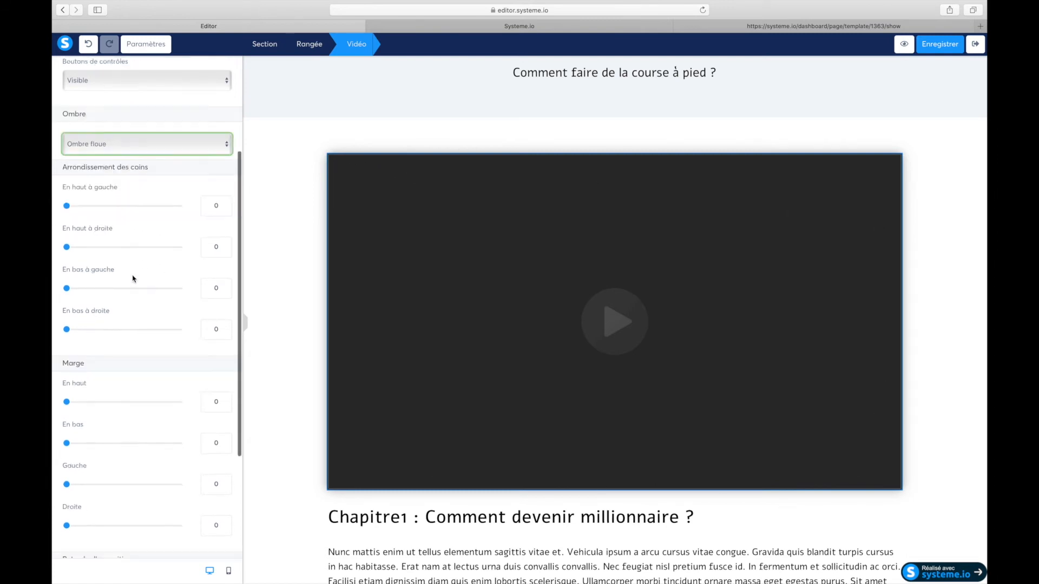
click(512, 202)
scroll(488, 135, down, 3)
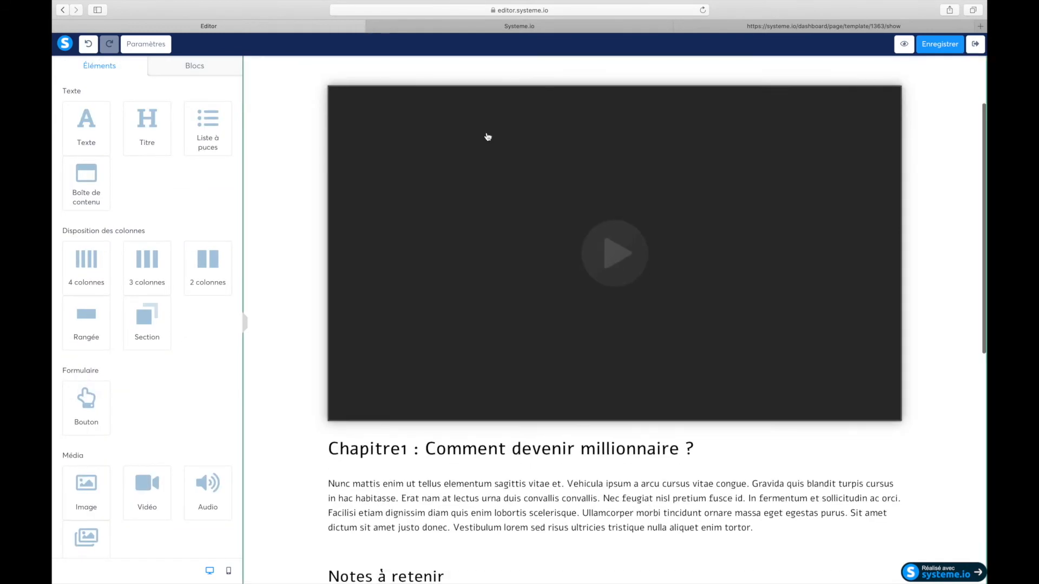
scroll(492, 133, up, 4)
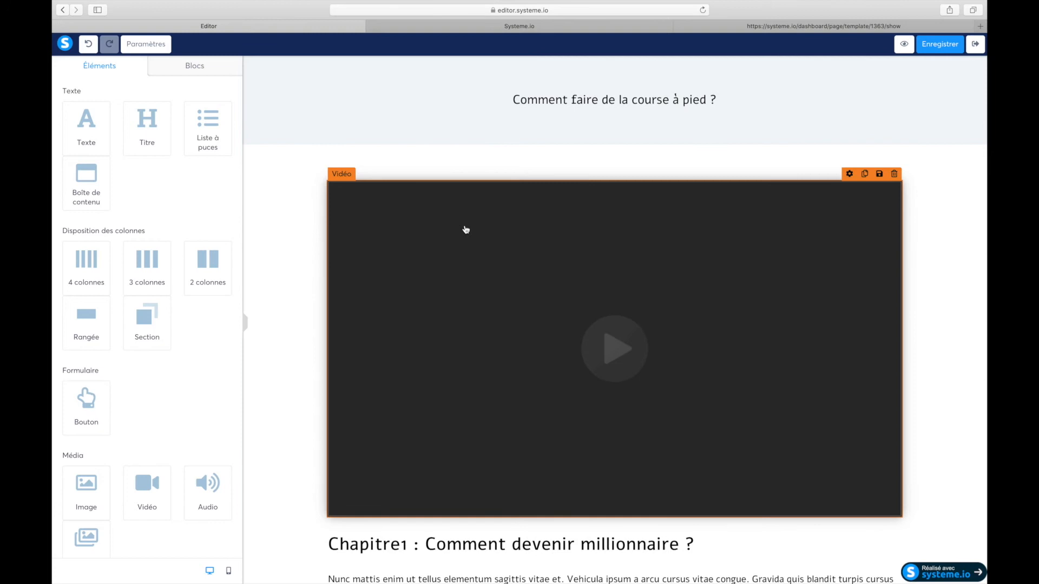
scroll(454, 230, down, 3)
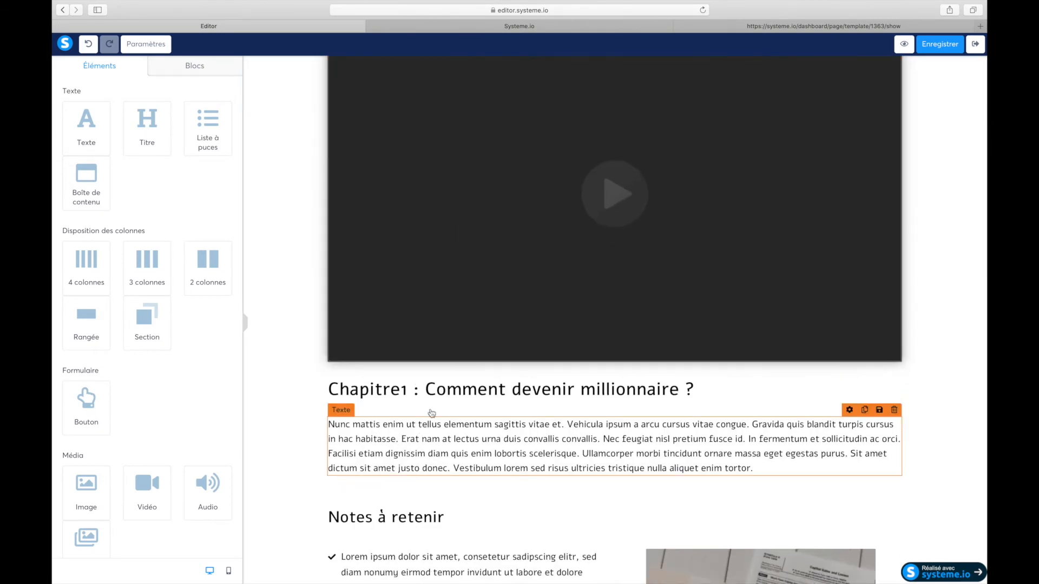
scroll(441, 401, down, 2)
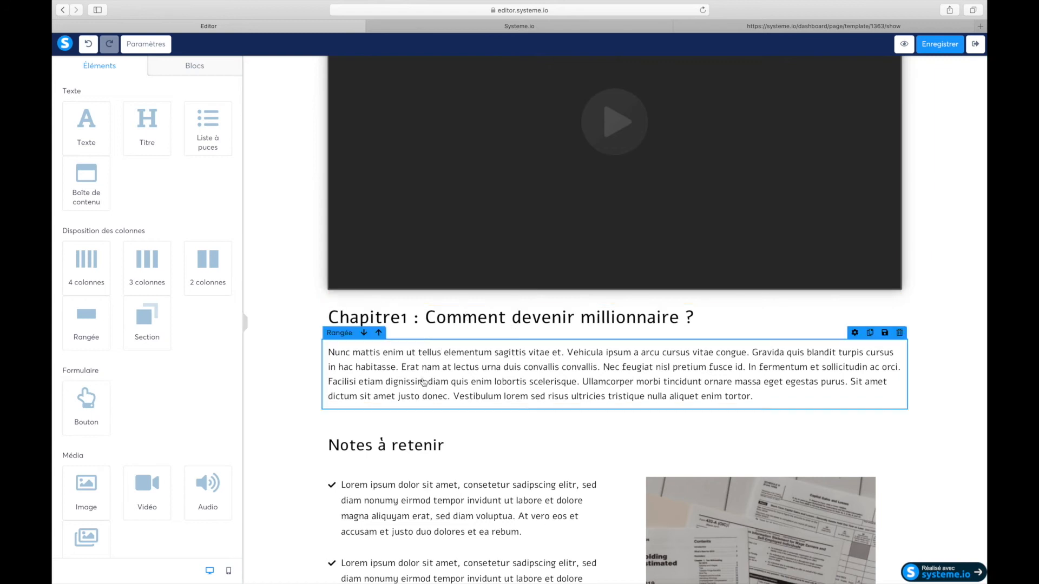
scroll(501, 371, down, 5)
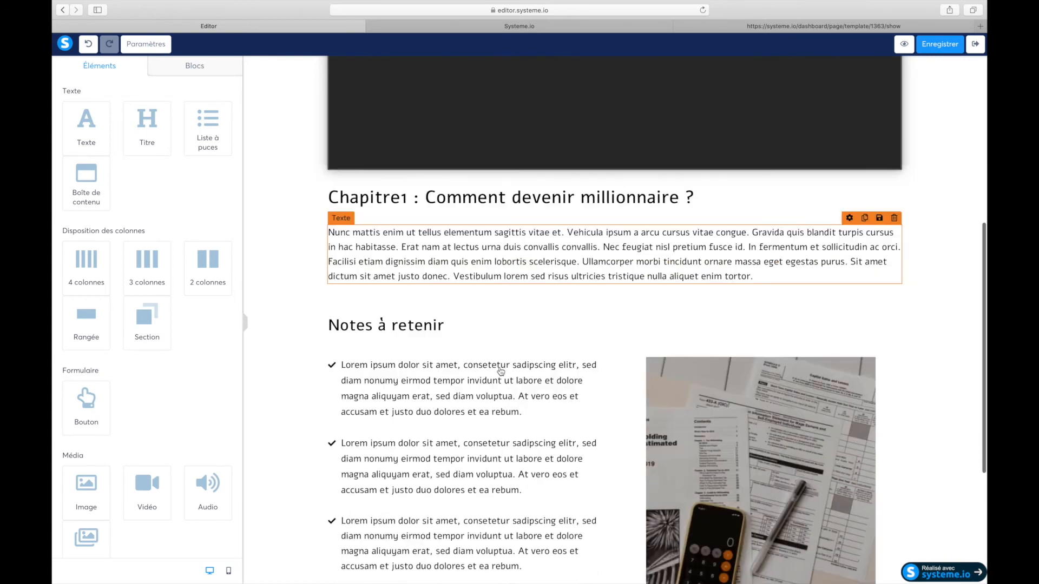
scroll(500, 371, down, 2)
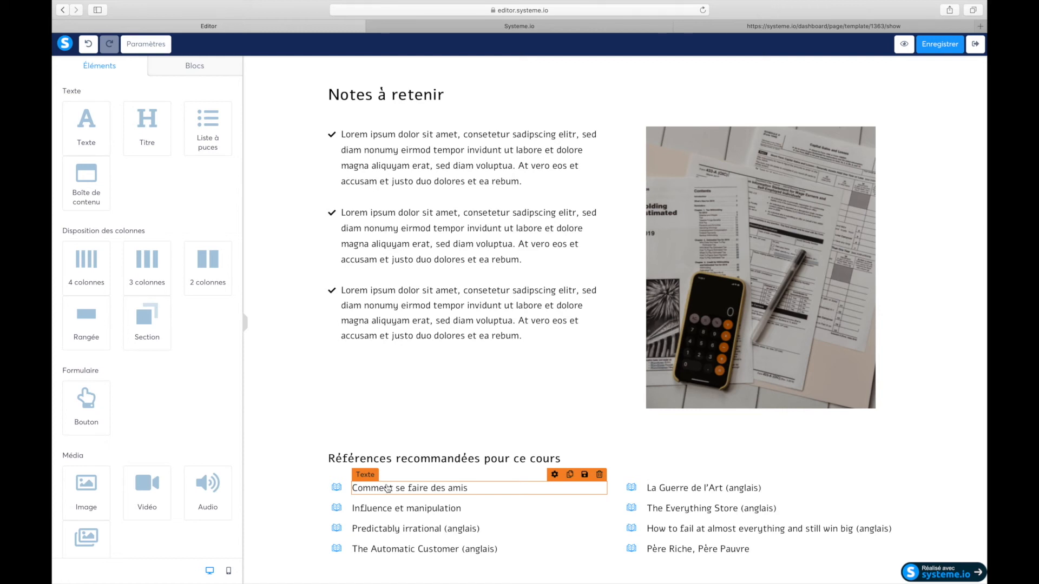
Inspect the link attached to the reference "Comment se faire des amis" and deselect it without changing anything
click(428, 490)
triple_click(403, 490)
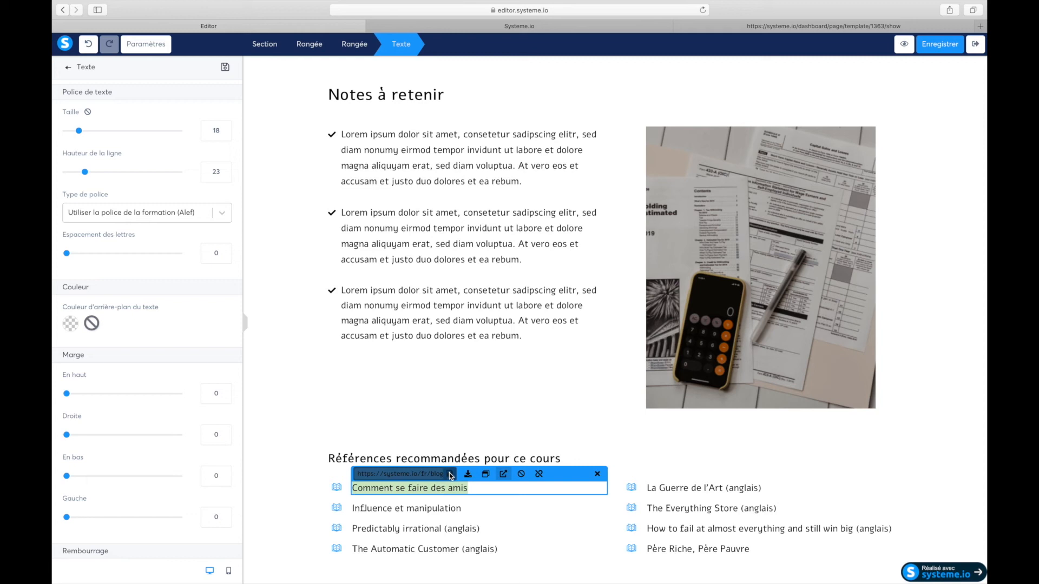
click(420, 474)
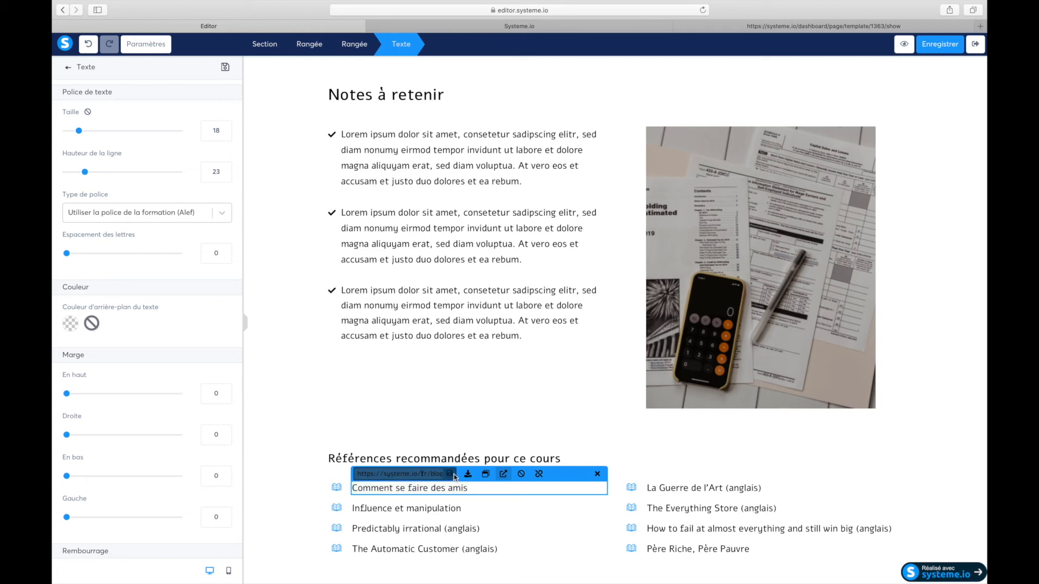
click(465, 509)
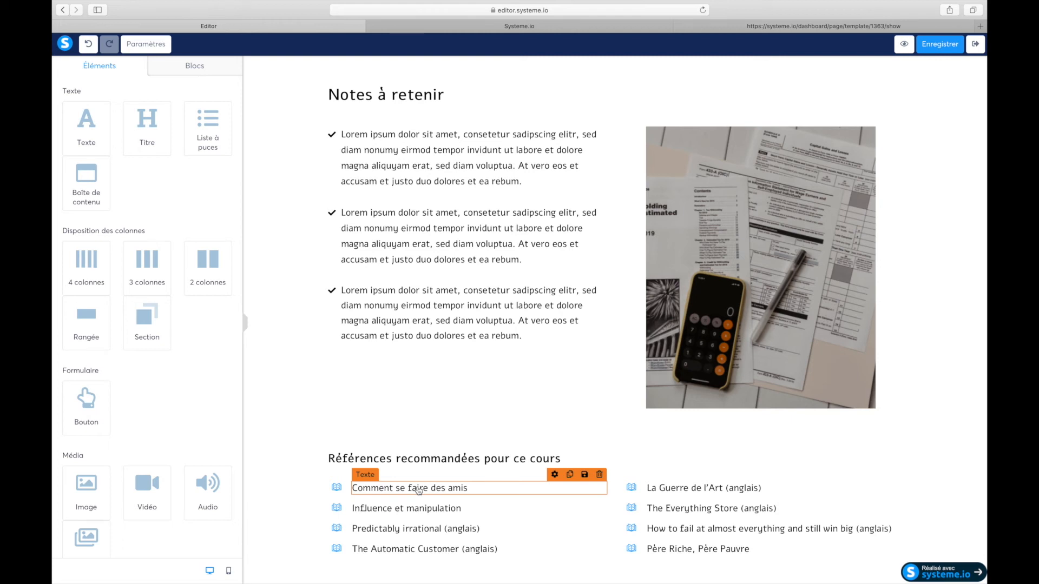
Exit the page editor to the course outline, and view the course settings before returning to the outline
scroll(463, 364, up, 10)
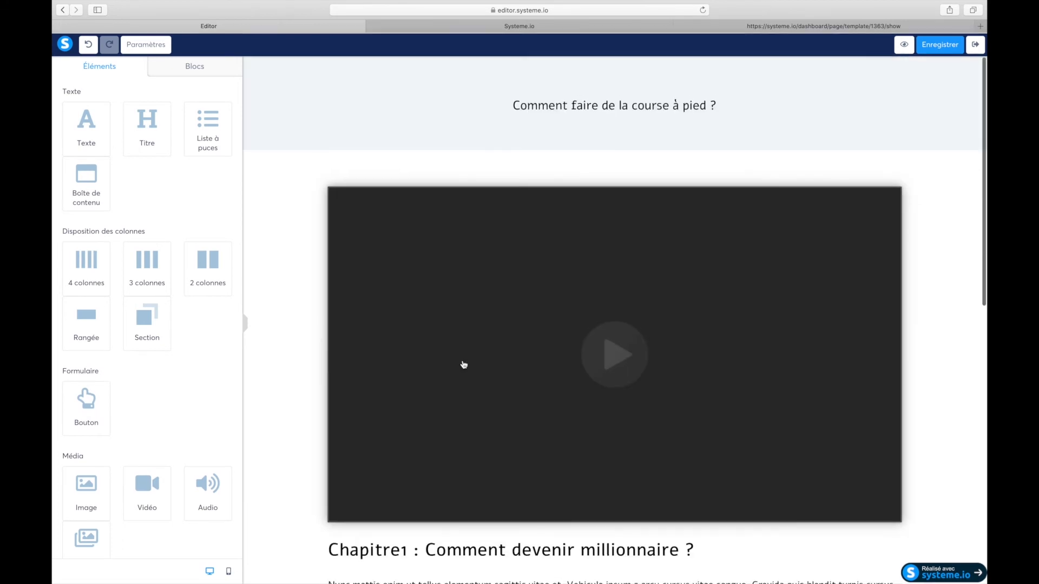
click(973, 46)
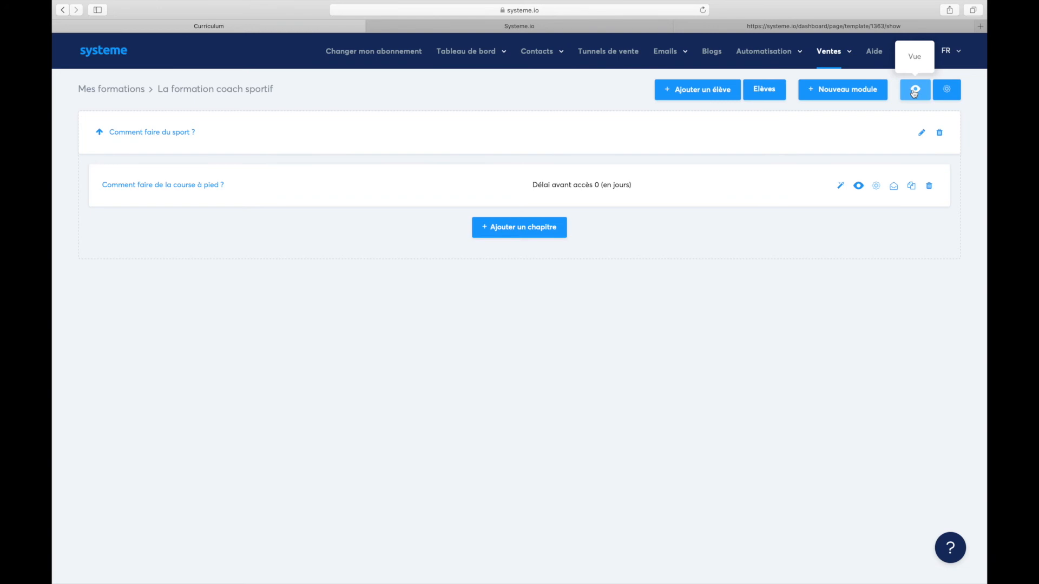
click(952, 94)
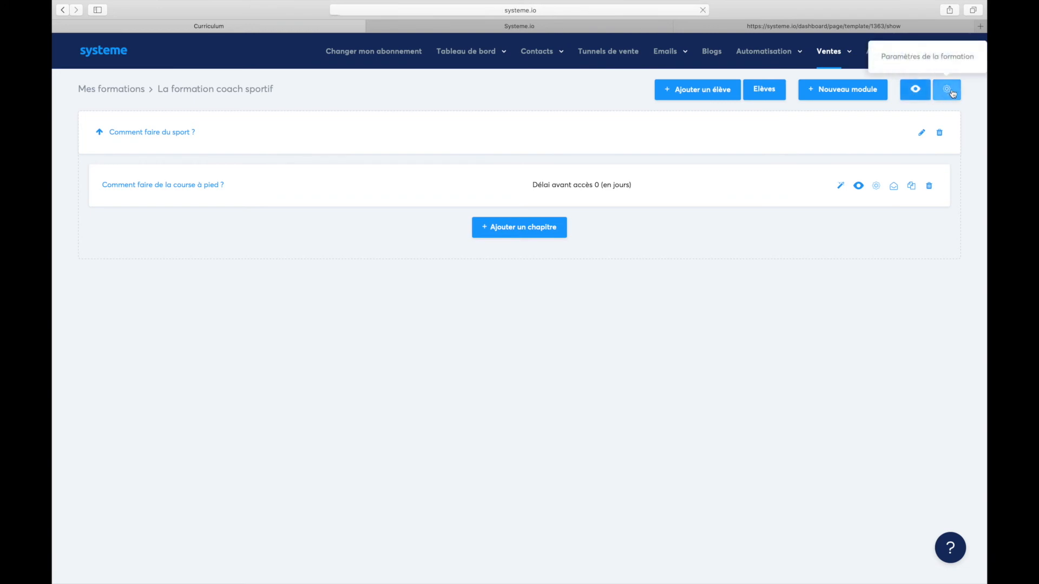
scroll(144, 473, down, 3)
scroll(182, 369, up, 3)
click(62, 11)
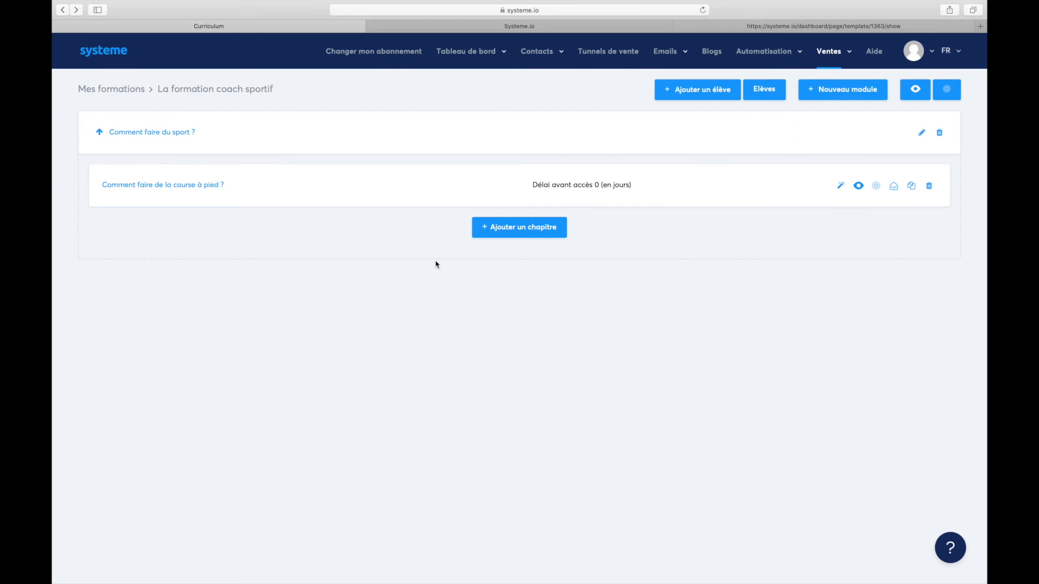
Collapse the module "Comment faire du sport ?" and create a new module named "Comment maigrir en 30 jours"
click(99, 132)
click(99, 132)
click(100, 132)
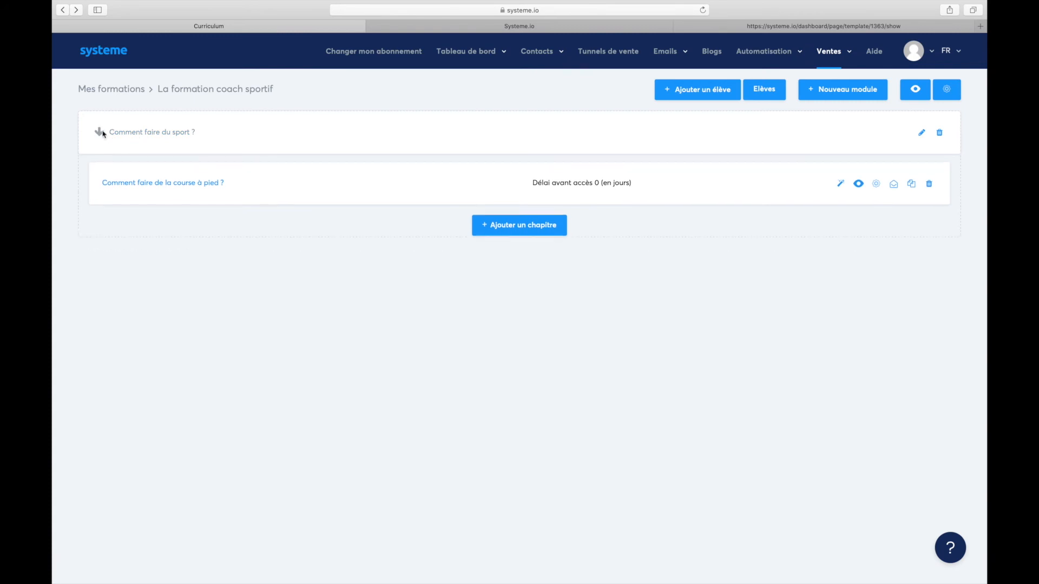
click(812, 90)
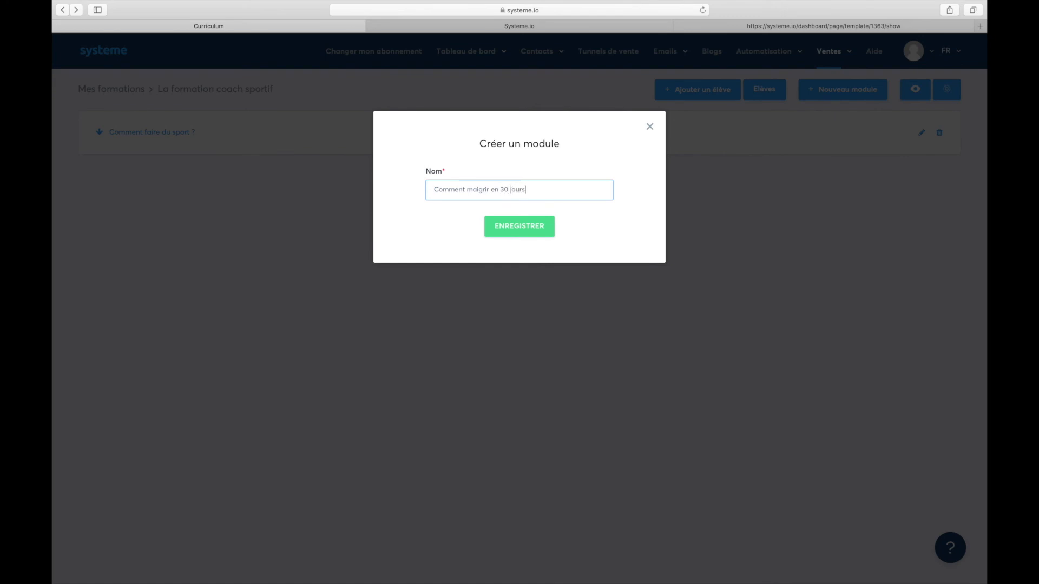
click(521, 221)
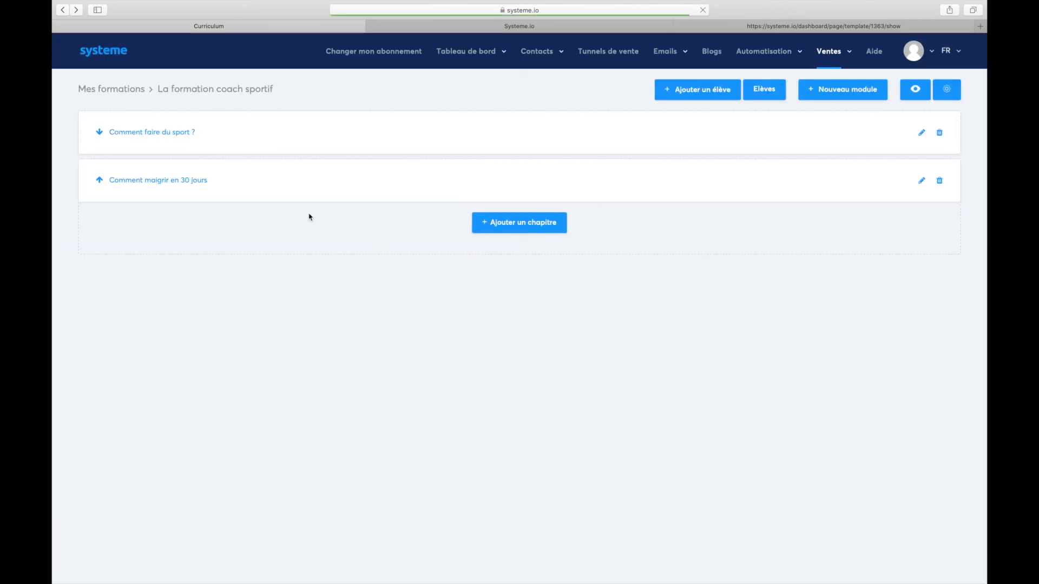
Add the chapter "Jours 1 : Avoir une bonne alimentation" with the video page type to the module "Comment maigrir en 30 jours"
click(101, 182)
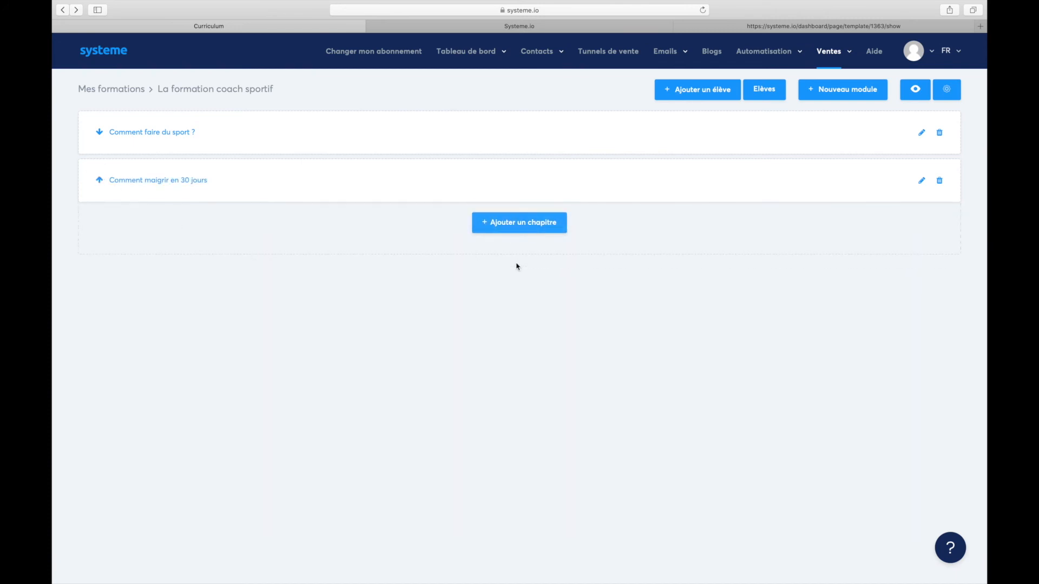
click(524, 231)
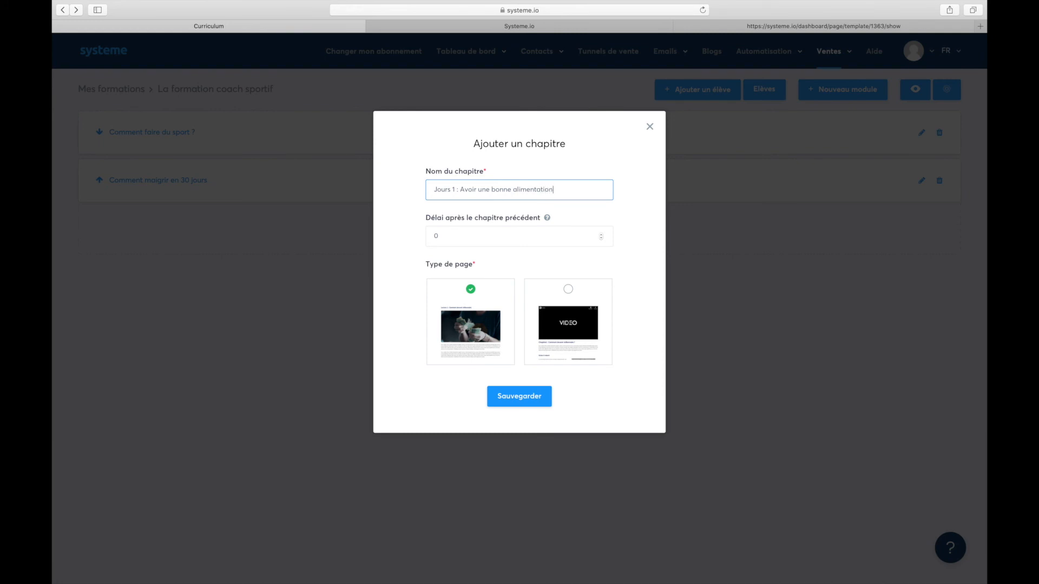
click(575, 297)
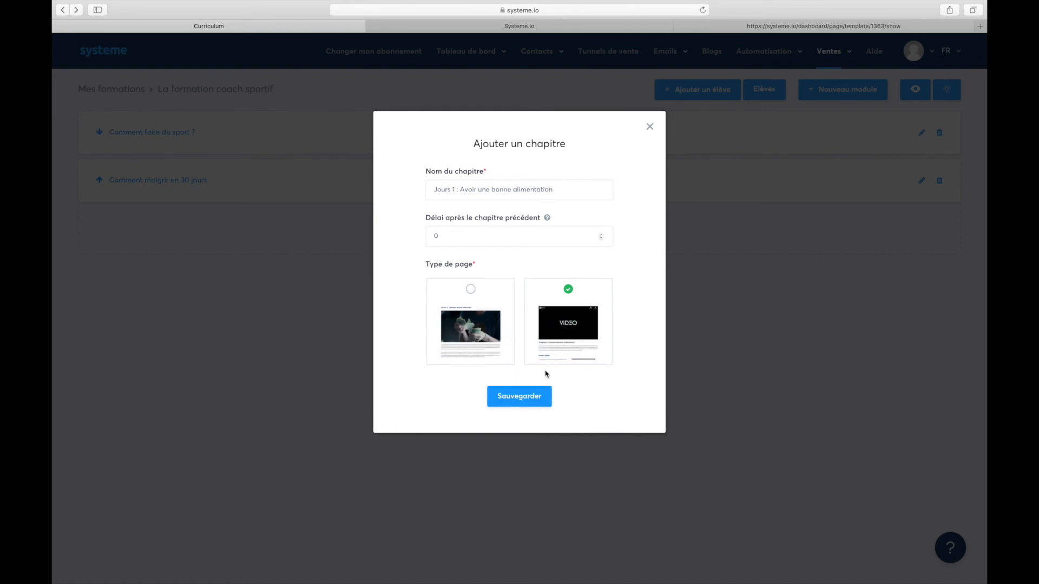
click(519, 395)
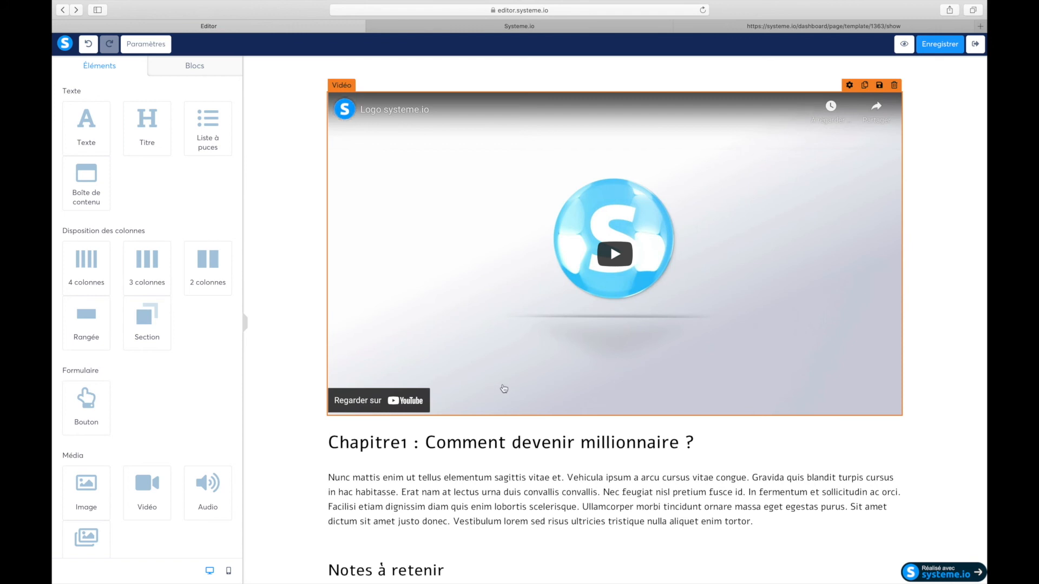
Save the new chapter's page as generated and exit the editor to the course outline
scroll(487, 368, down, 3)
scroll(458, 323, up, 2)
scroll(458, 324, up, 1)
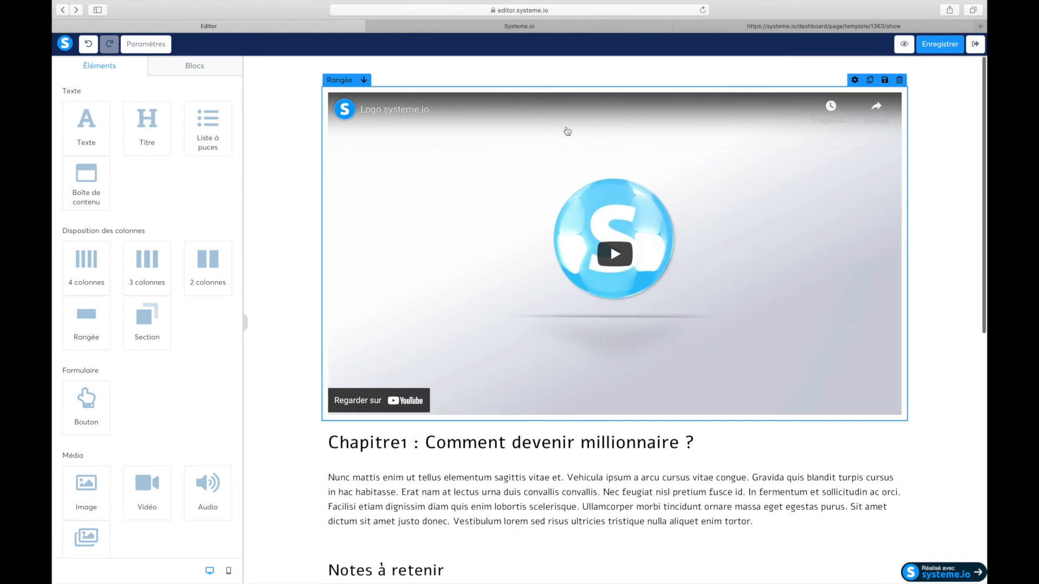
click(935, 49)
click(979, 45)
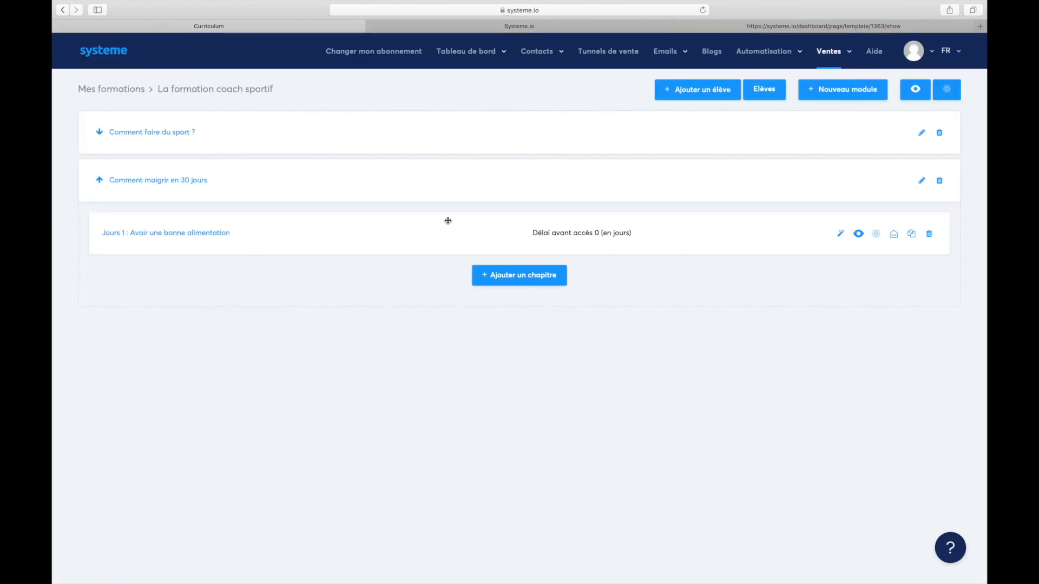
Expand and collapse the two modules to check their chapters, leaving "Comment maigrir en 30 jours" expanded
click(99, 180)
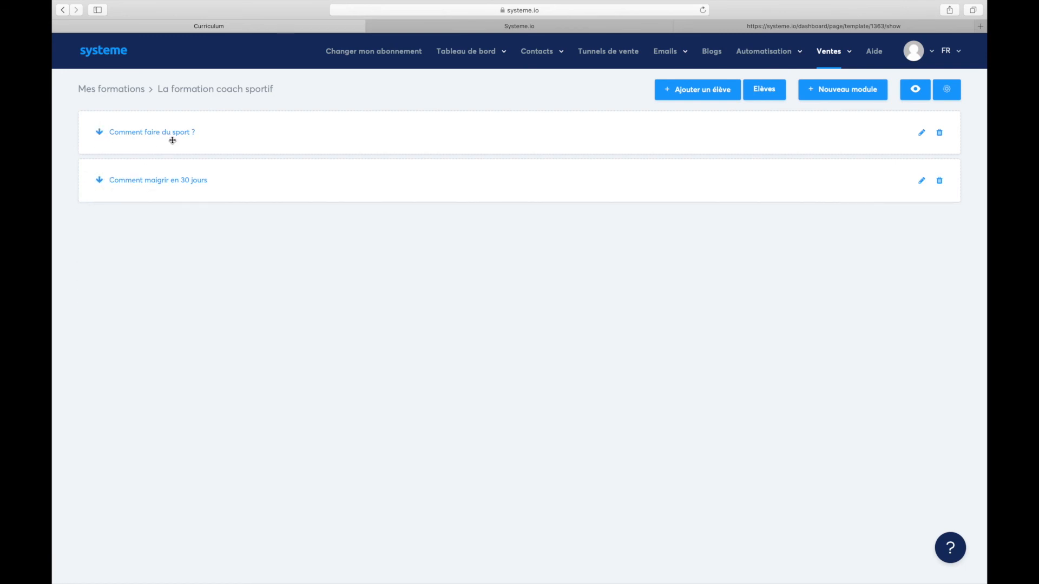
click(99, 131)
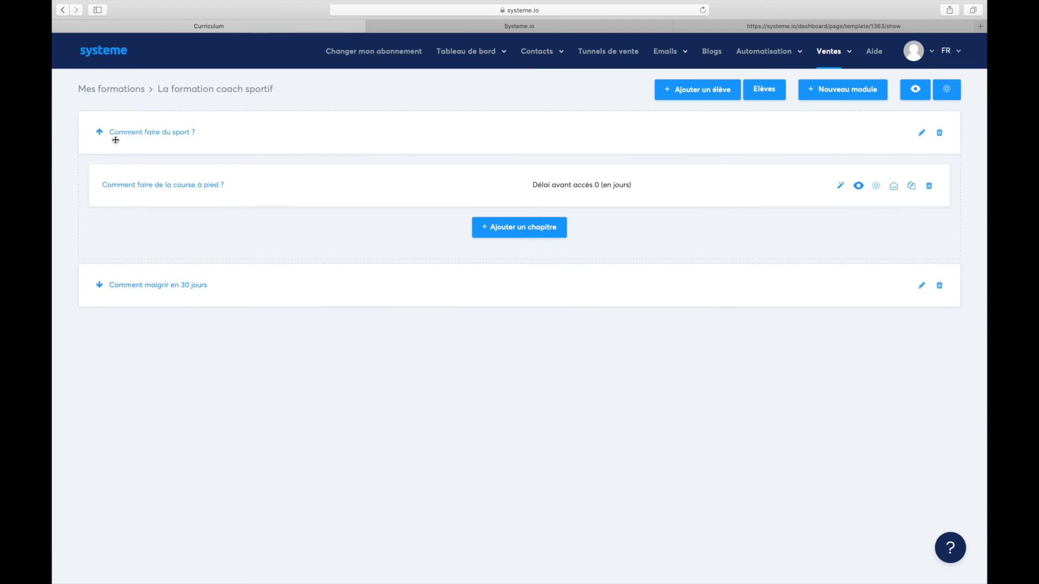
click(99, 131)
click(100, 179)
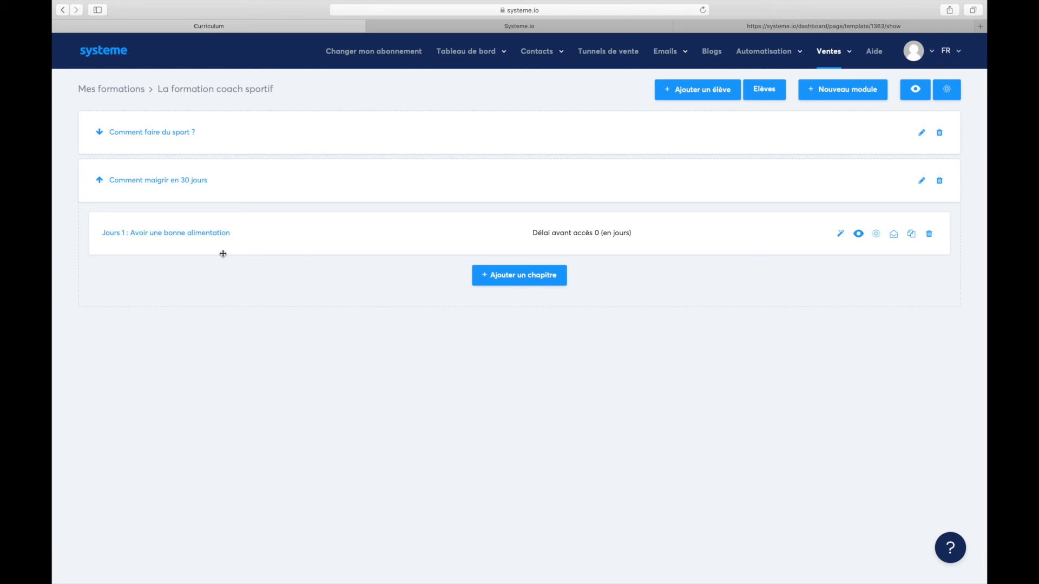
Examine the access type options for adding a student without saving, and check the course's student list before returning to the outline
click(101, 183)
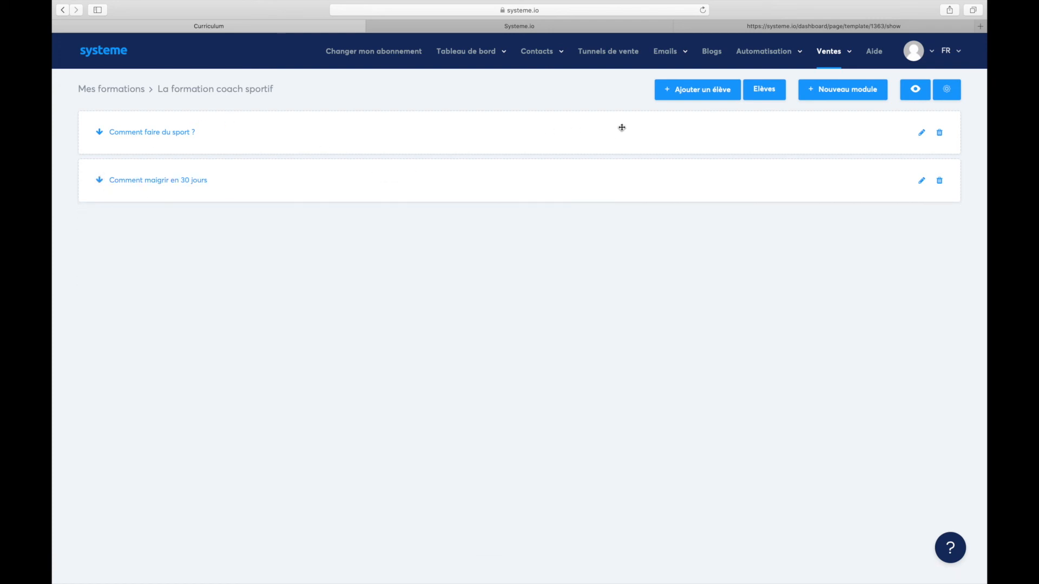
click(708, 90)
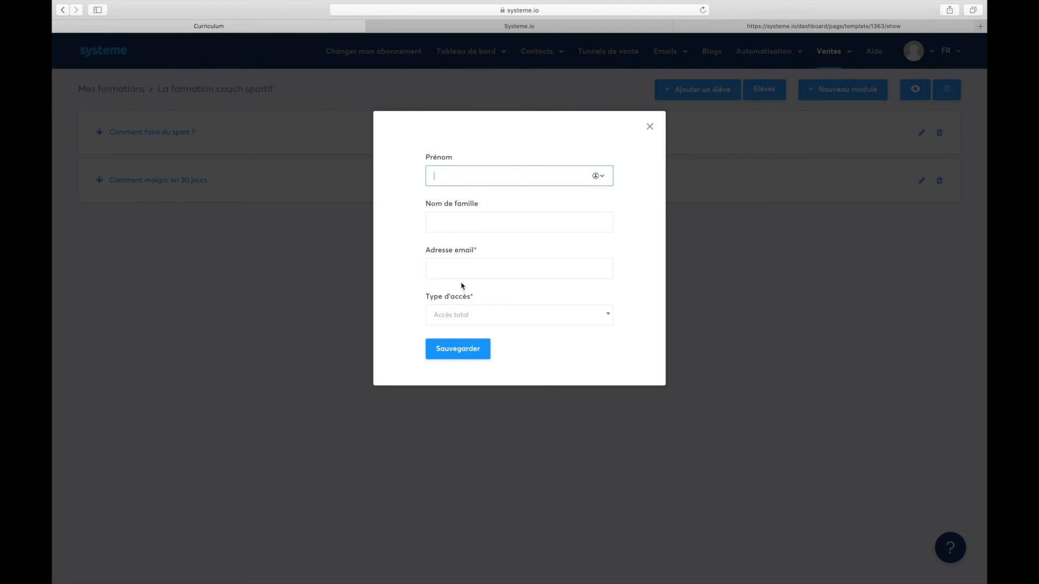
click(506, 318)
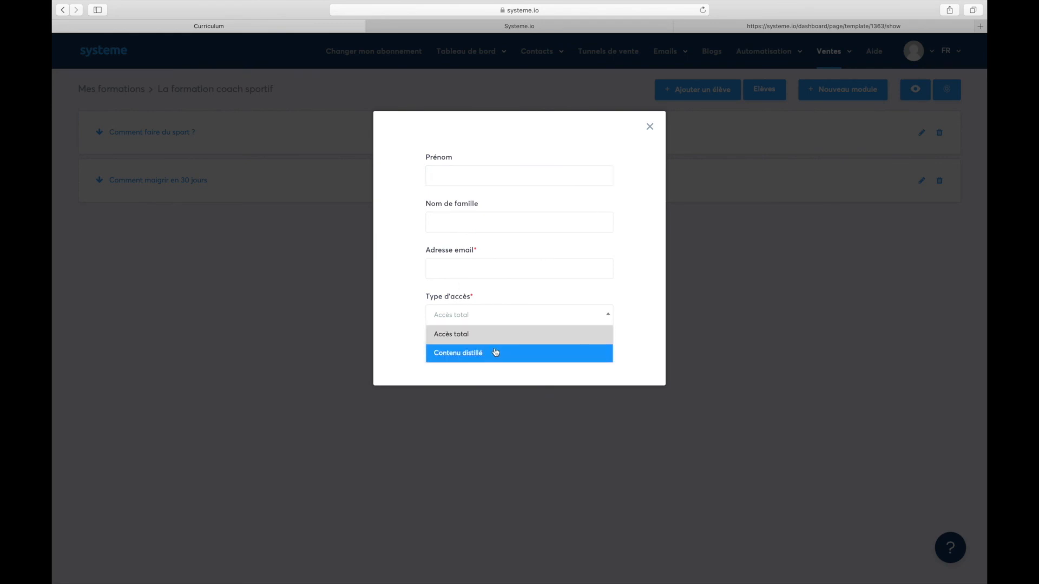
click(621, 201)
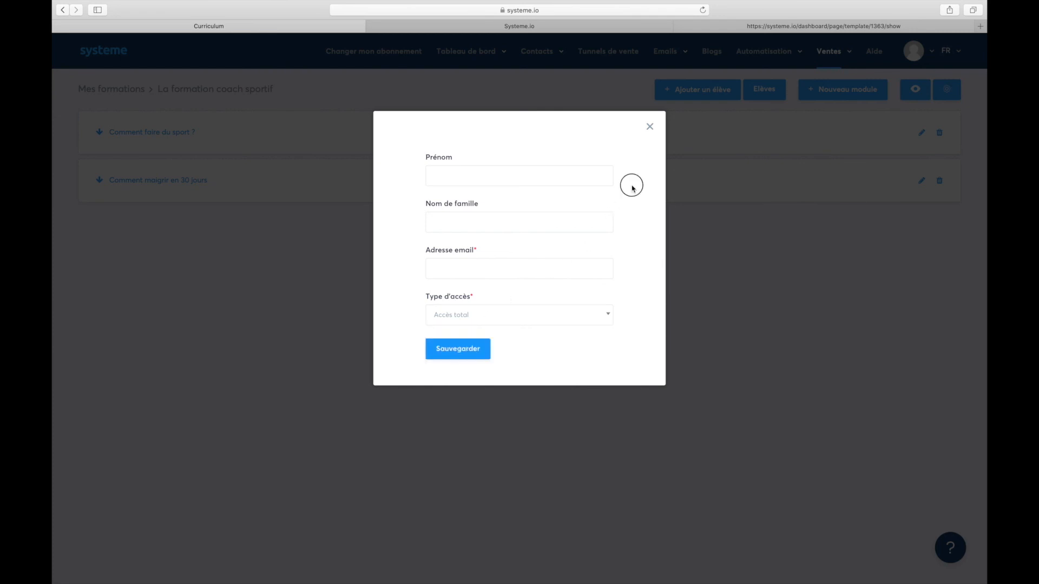
click(650, 126)
click(765, 89)
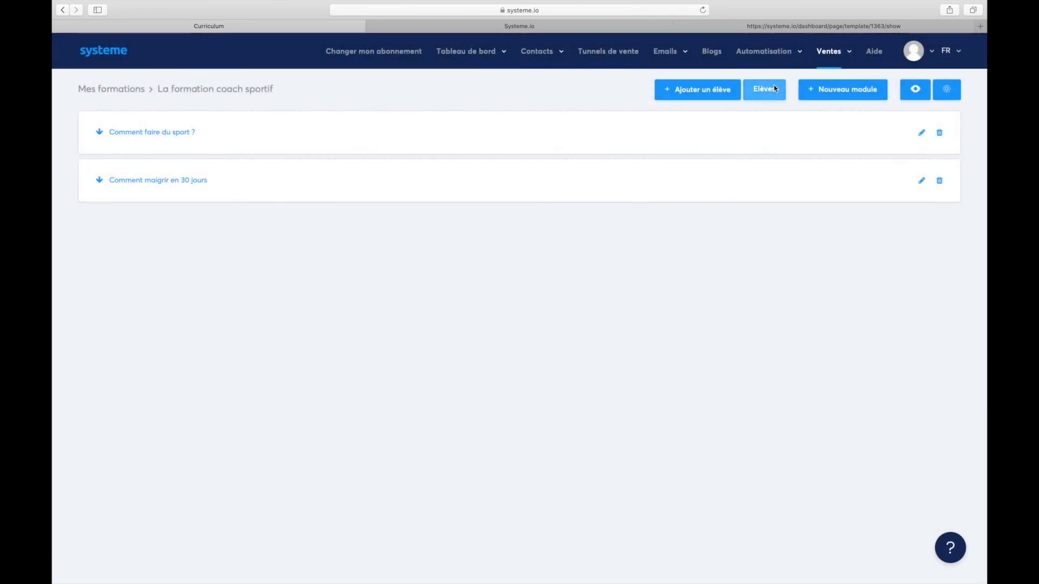
click(63, 10)
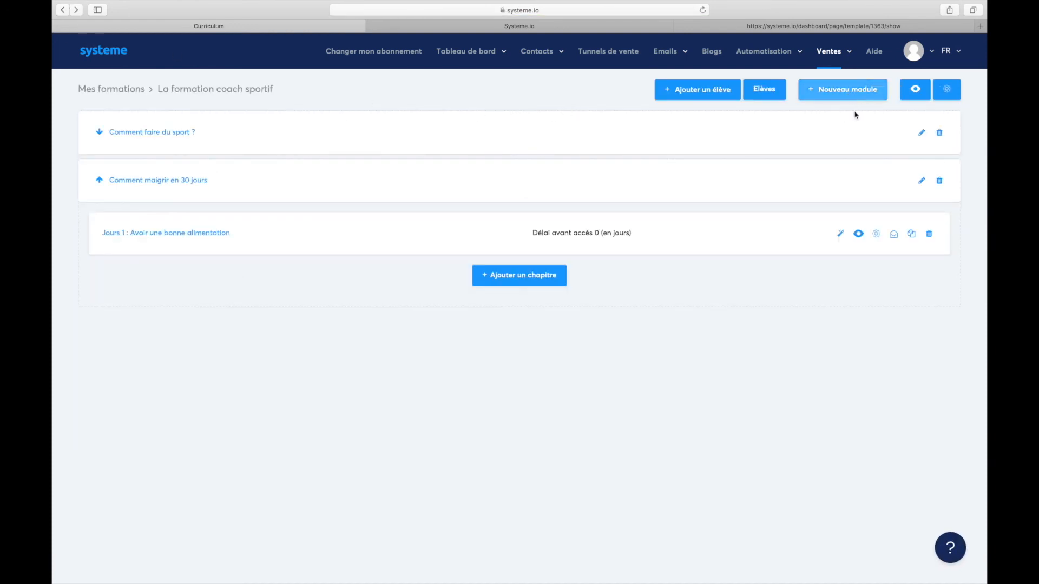
Preview the course and look through the chapter page "Comment faire de la course à pied ?", collapsing and expanding its module "Comment faire du sport ?"
click(919, 90)
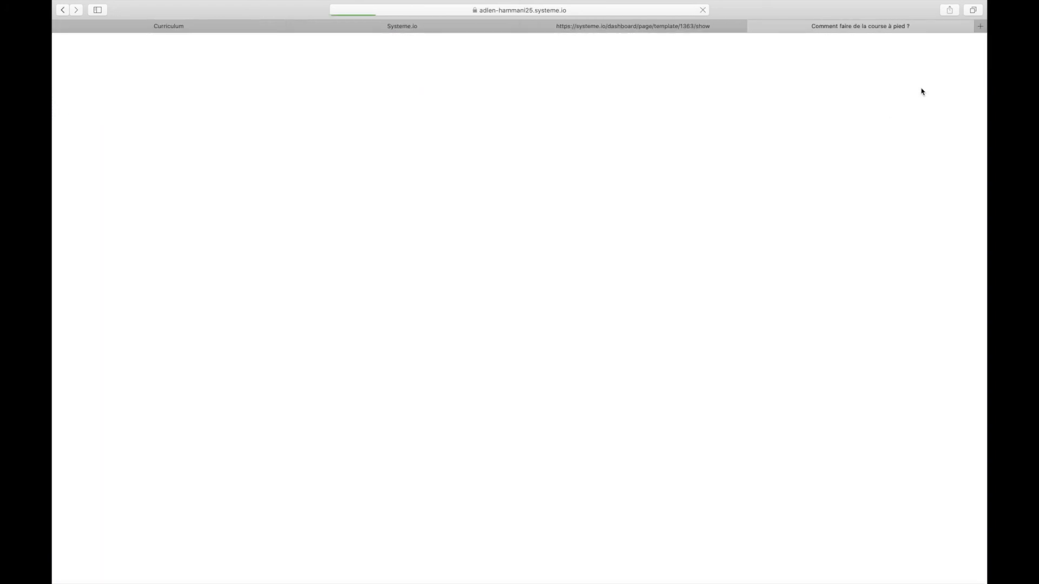
scroll(398, 185, down, 4)
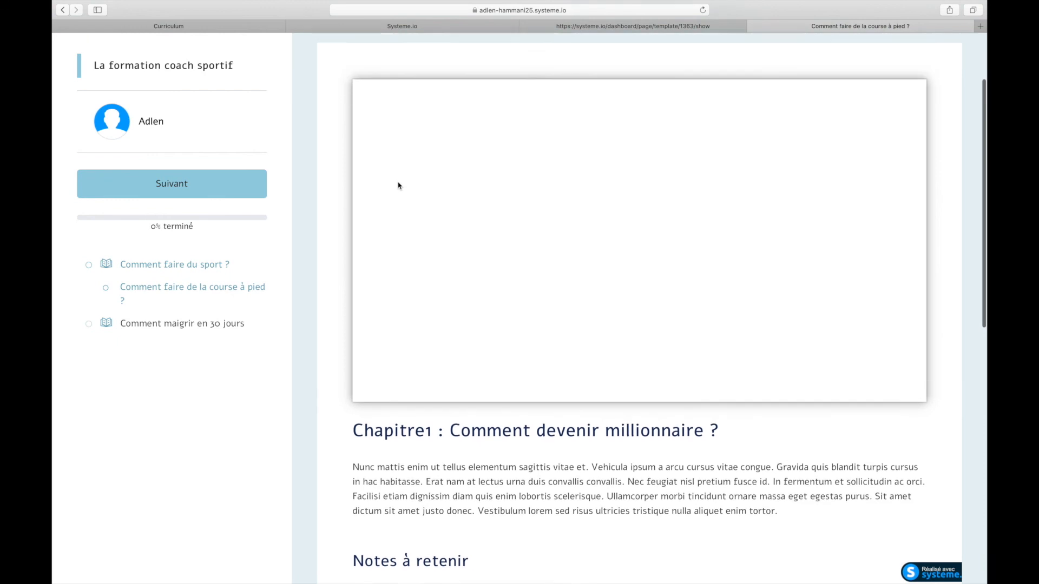
scroll(398, 184, up, 4)
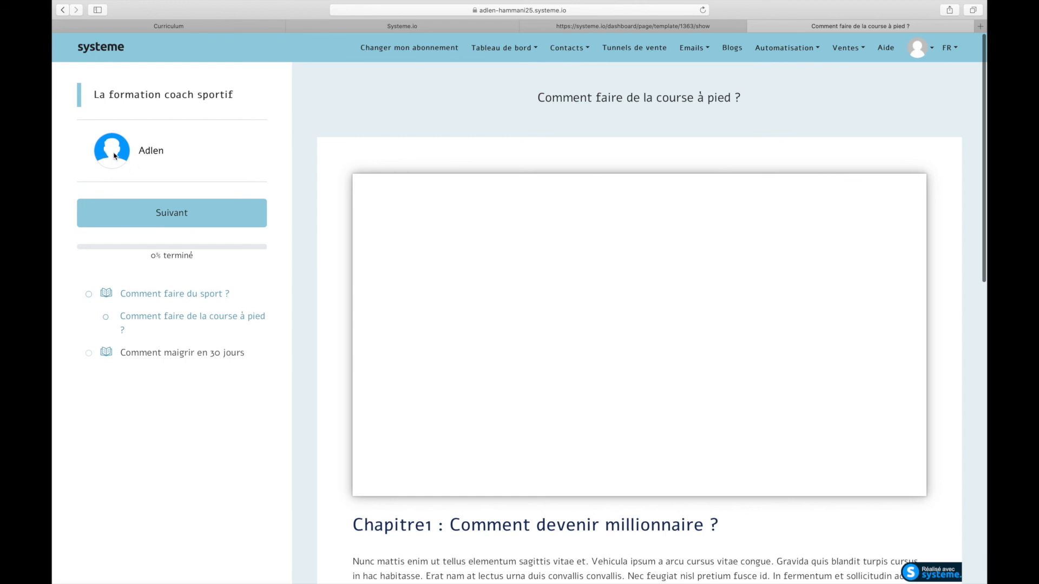
click(107, 293)
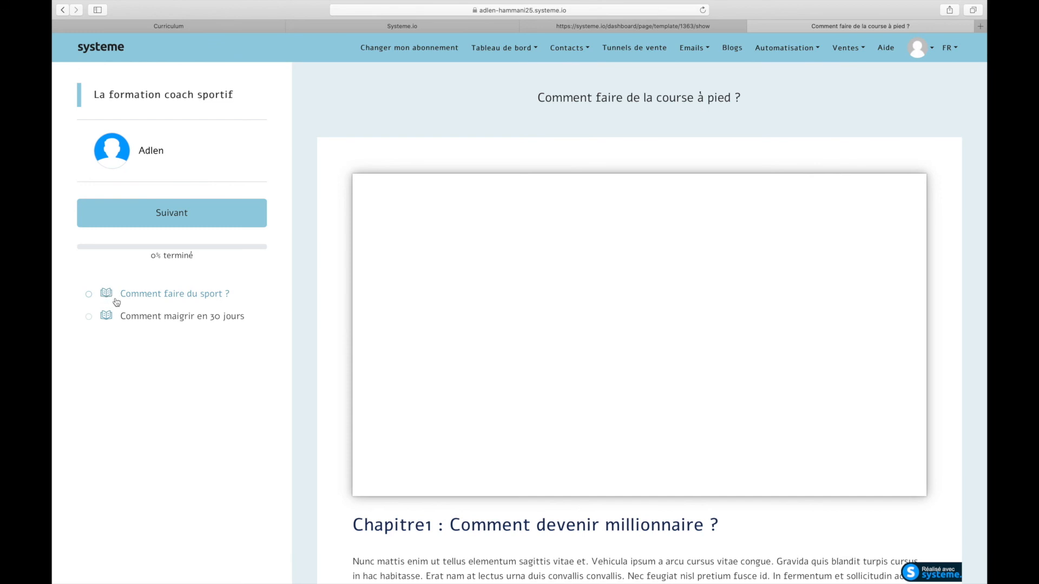
scroll(338, 376, down, 15)
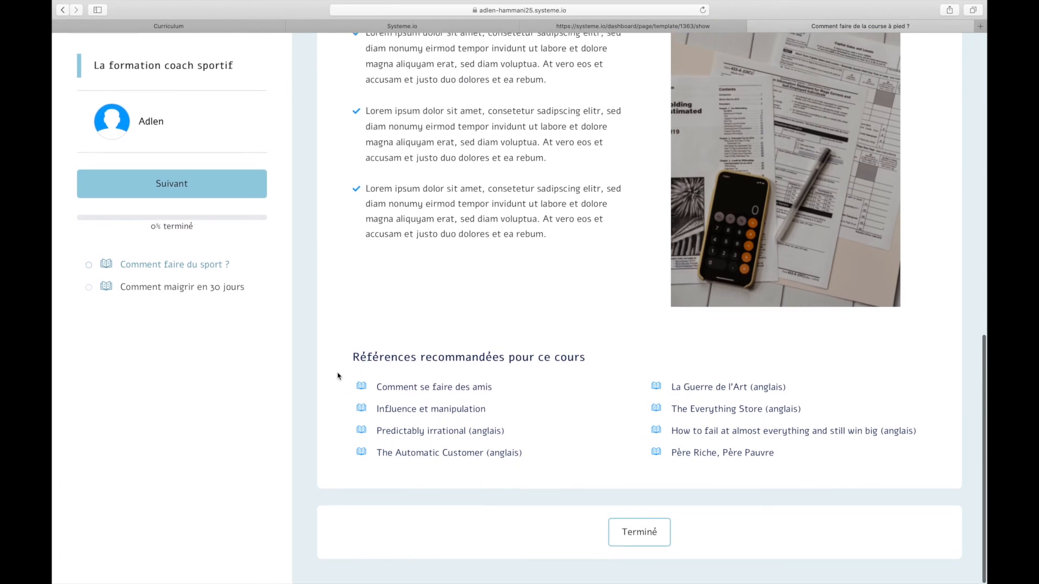
scroll(337, 376, up, 15)
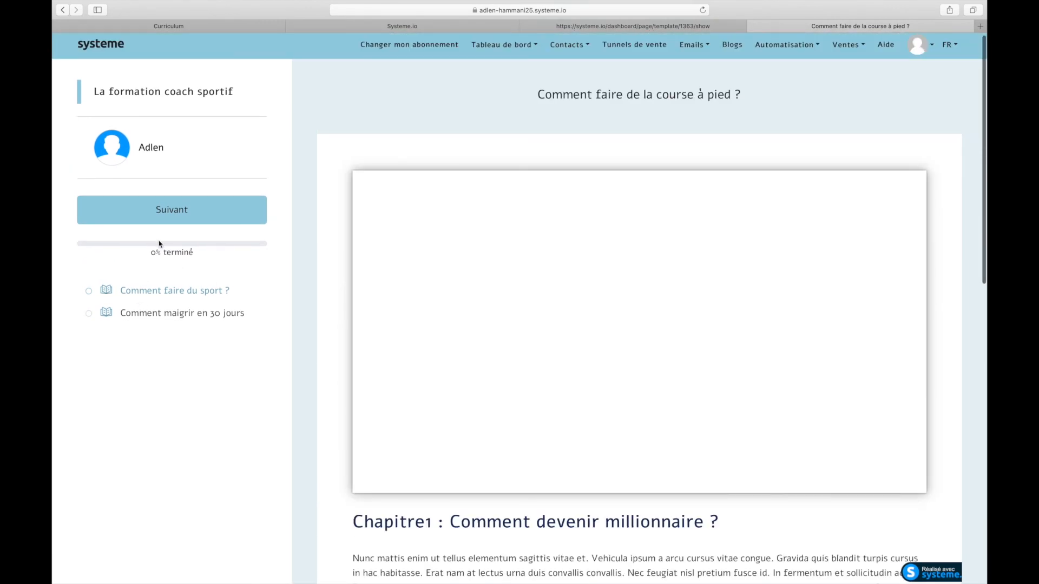
click(150, 297)
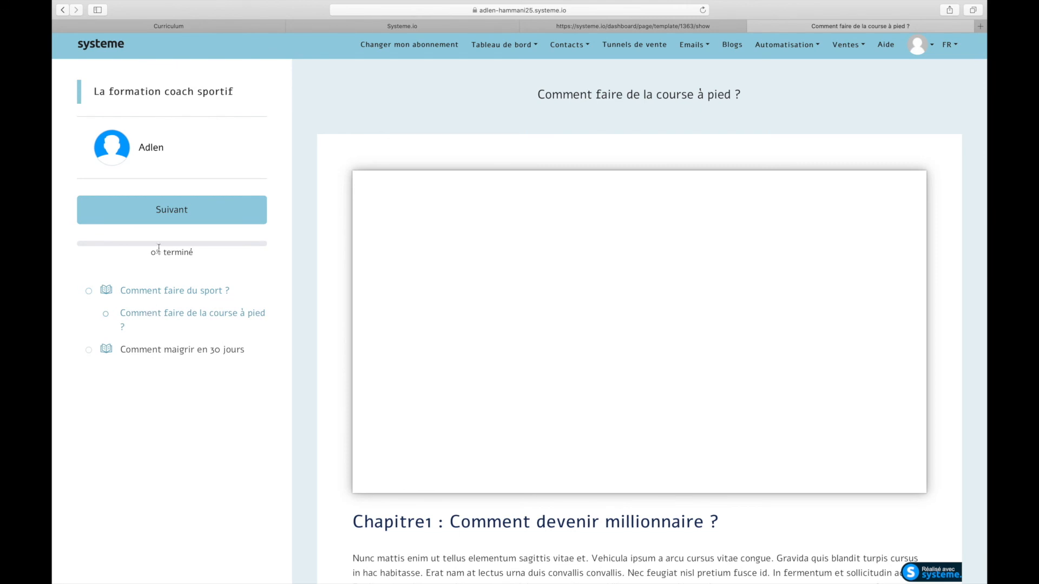
Advance the preview to the chapter "Jours 1 : Avoir une bonne alimentation", view its page and return to the course outline
click(165, 211)
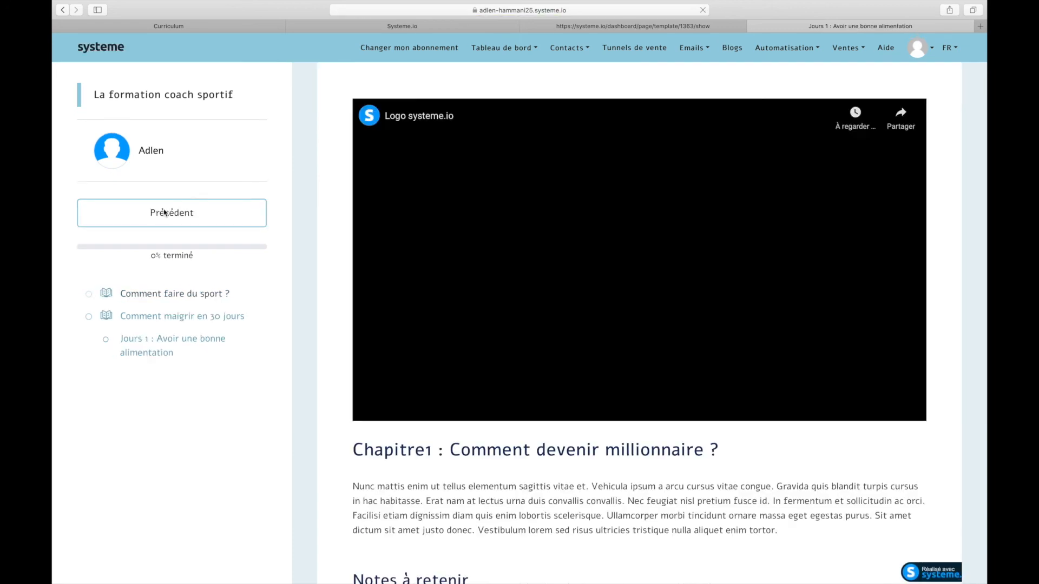
scroll(349, 254, down, 4)
scroll(348, 253, up, 4)
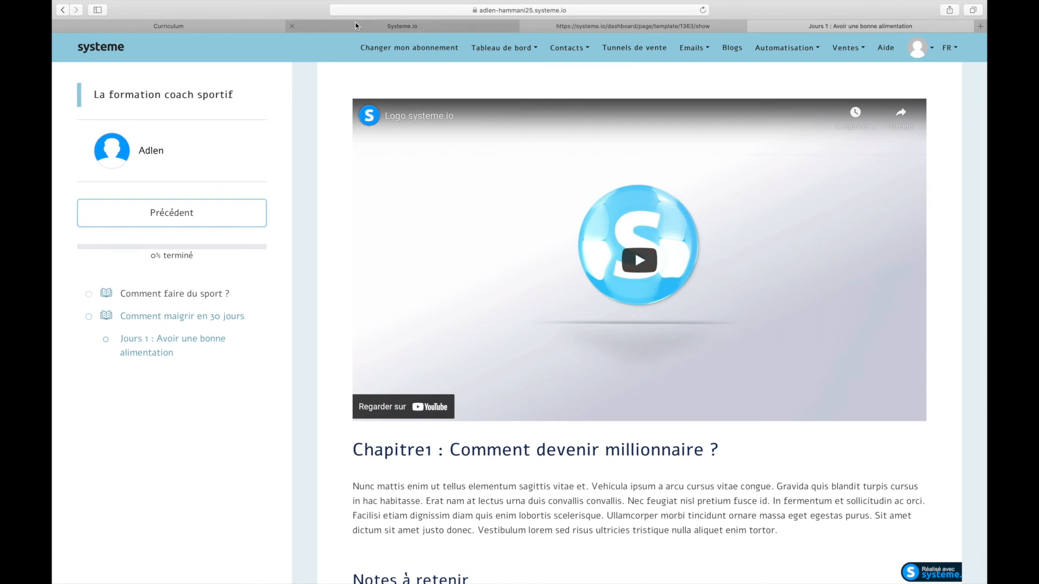
click(230, 31)
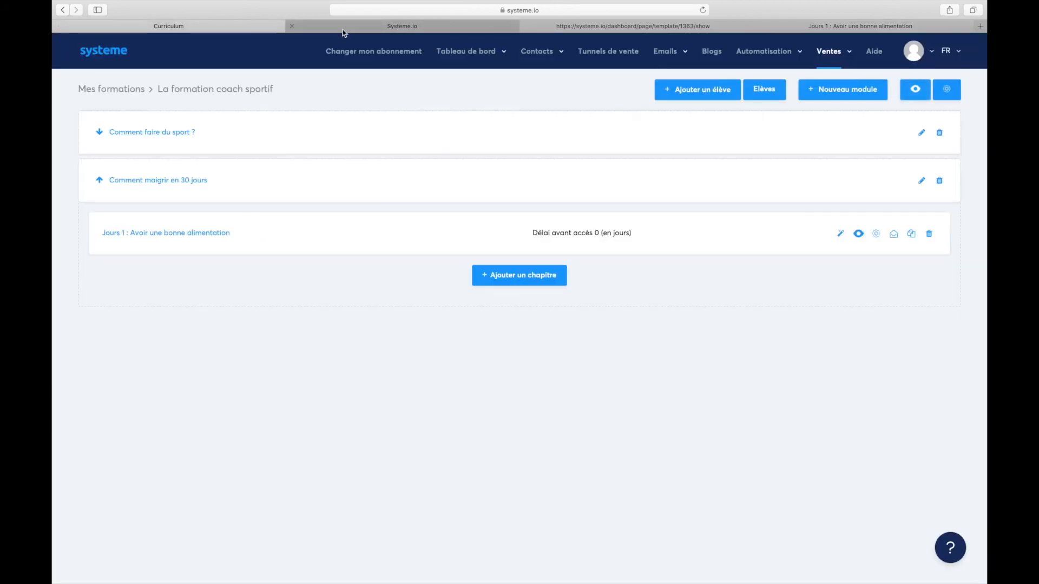
click(343, 29)
click(217, 32)
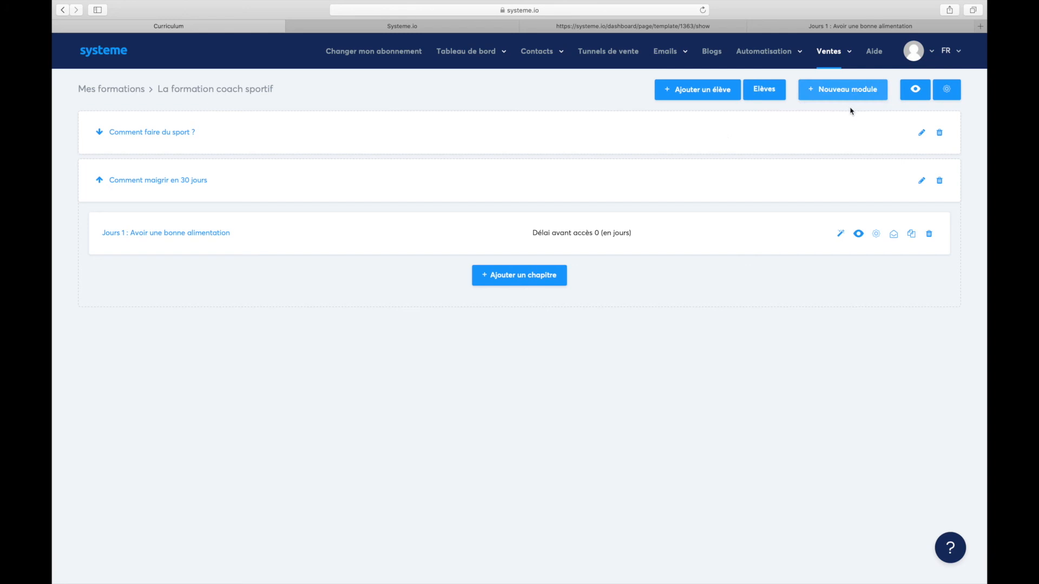
Collapse the module "Comment maigrir en 30 jours" and create a new module named "JSDLJLDSFJL"
click(100, 179)
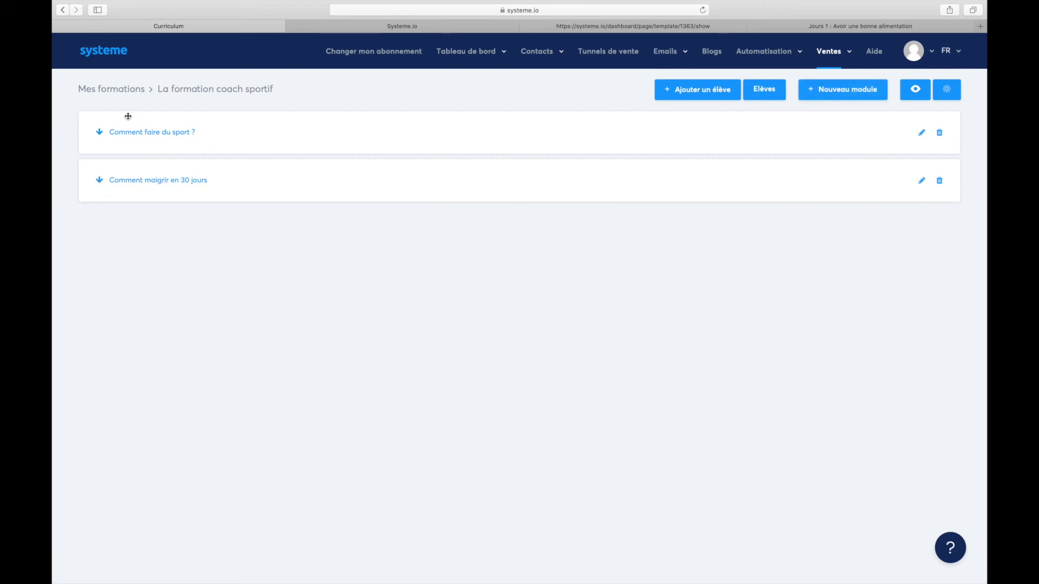
click(841, 89)
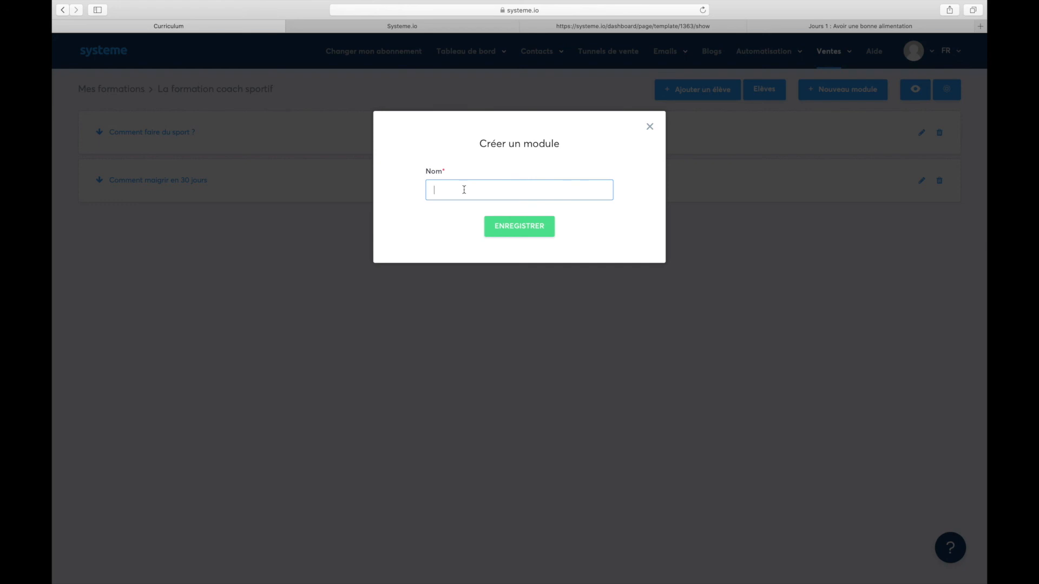
text(JSDLJLDSFJL)
click(498, 232)
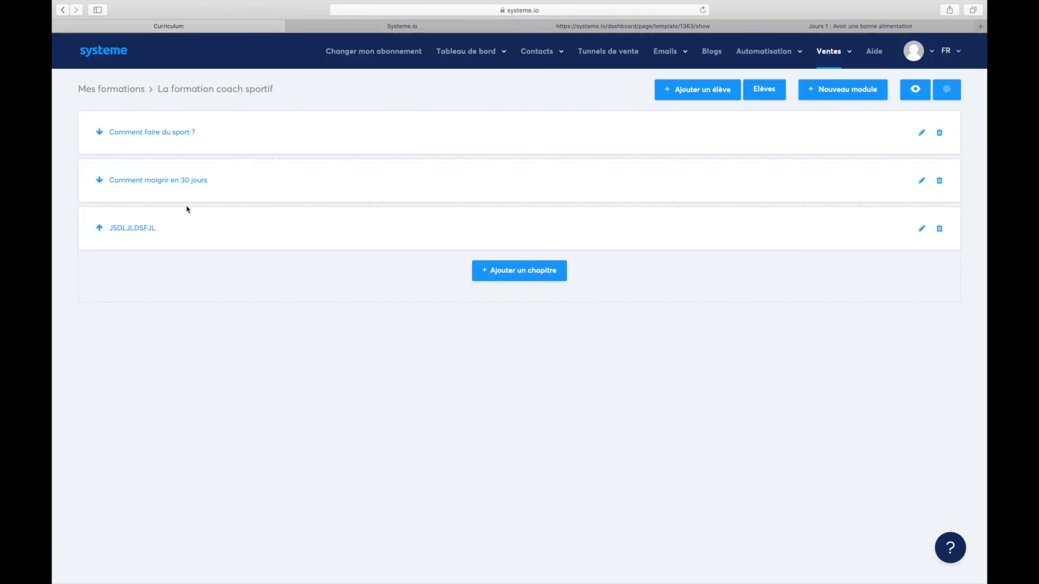